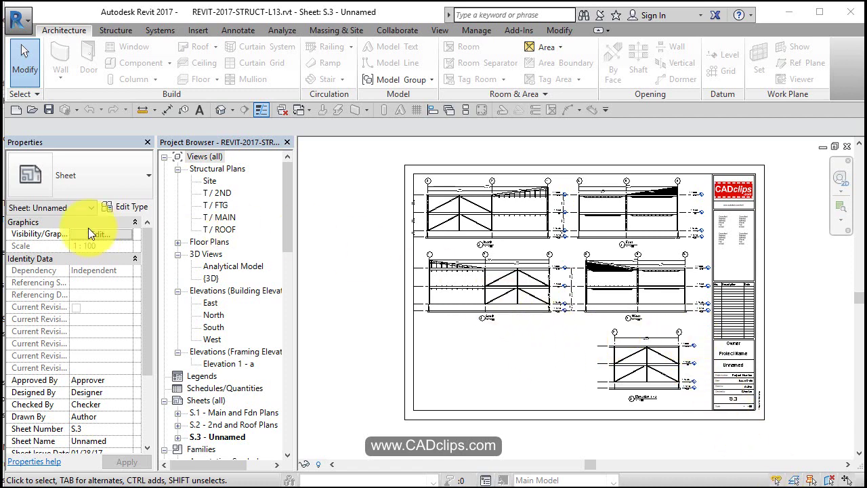
Try to tag the foundation wall along grid A by category in the T / MAIN structural plan, declining to load a wall tag
{"action": "double_click", "coordinate": [232, 216]}
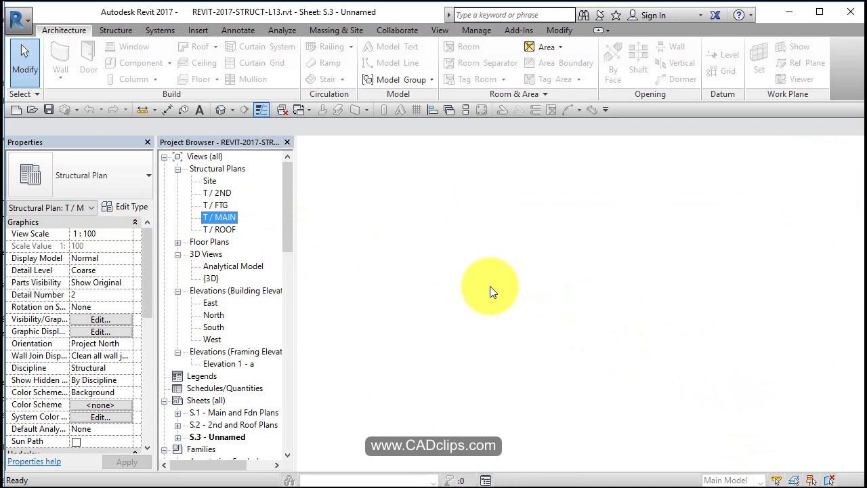
{"action": "scroll", "coordinate": [508, 244], "scroll_direction": "up", "scroll_amount": 2}
{"action": "scroll", "coordinate": [504, 241], "scroll_direction": "up", "scroll_amount": 3}
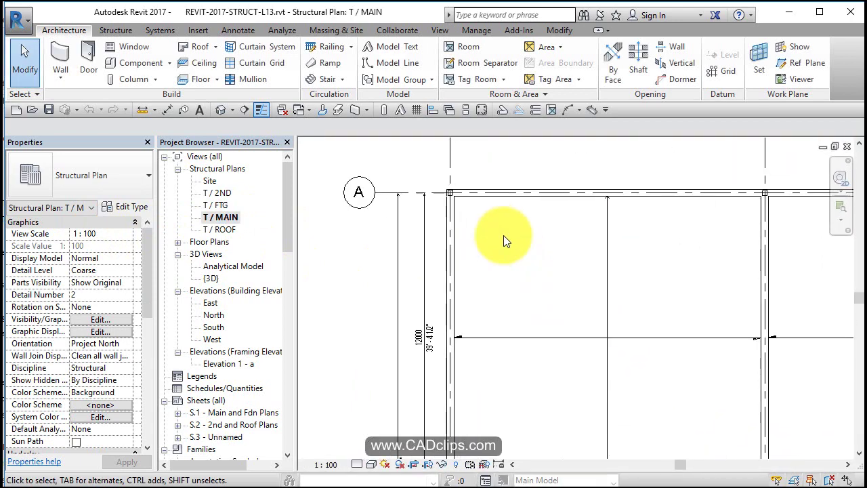
{"action": "left_click", "coordinate": [237, 30]}
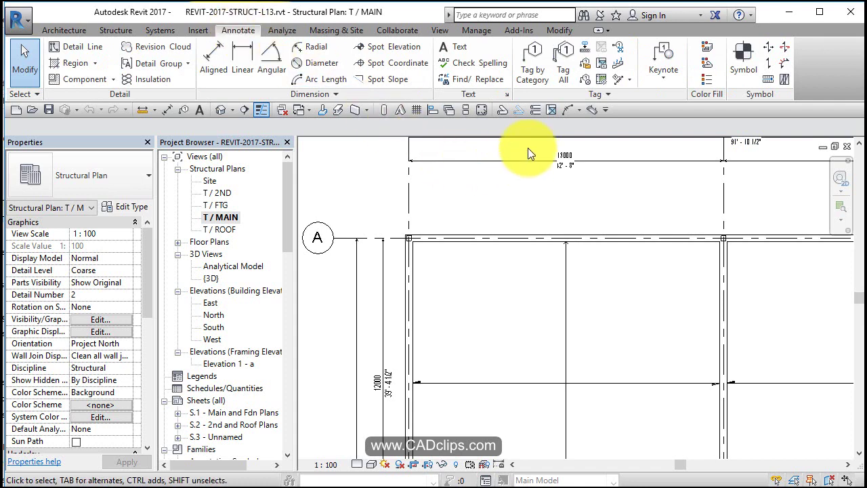
{"action": "left_click", "coordinate": [535, 76]}
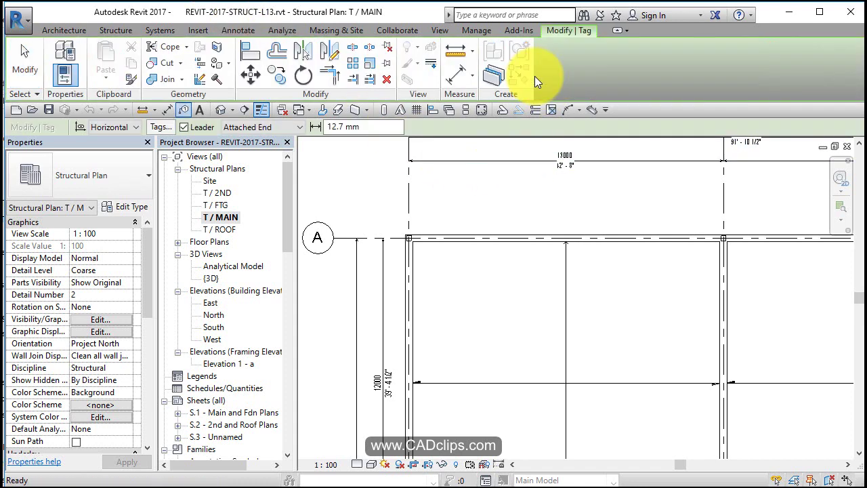
{"action": "left_click", "coordinate": [487, 234]}
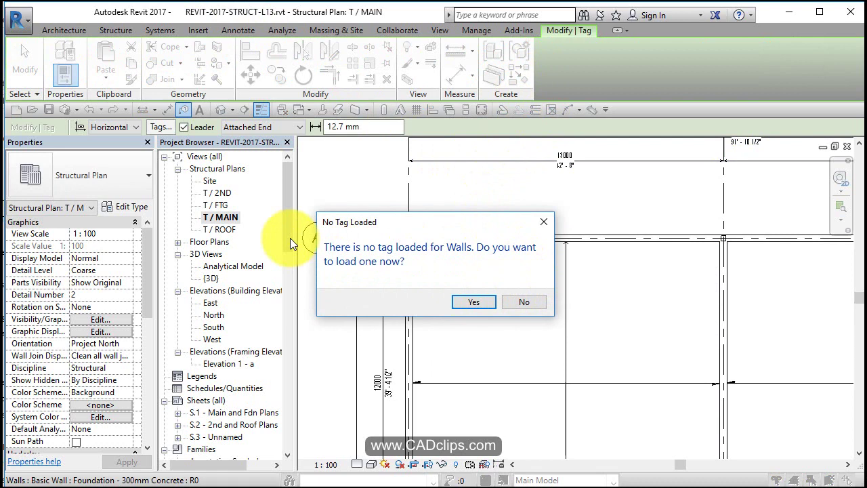
{"action": "left_click", "coordinate": [533, 302]}
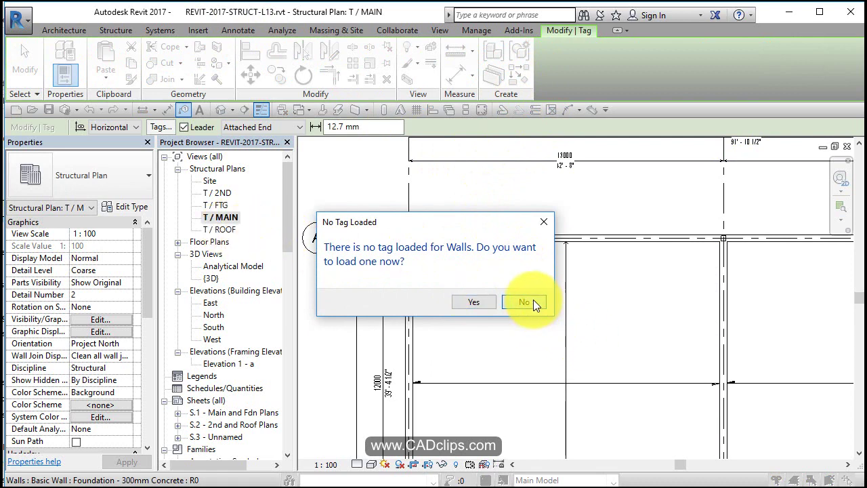
In the T / 2ND structural plan, tag the west bay's grid A beam and upper west edge beam by category without leaders
{"action": "double_click", "coordinate": [218, 192]}
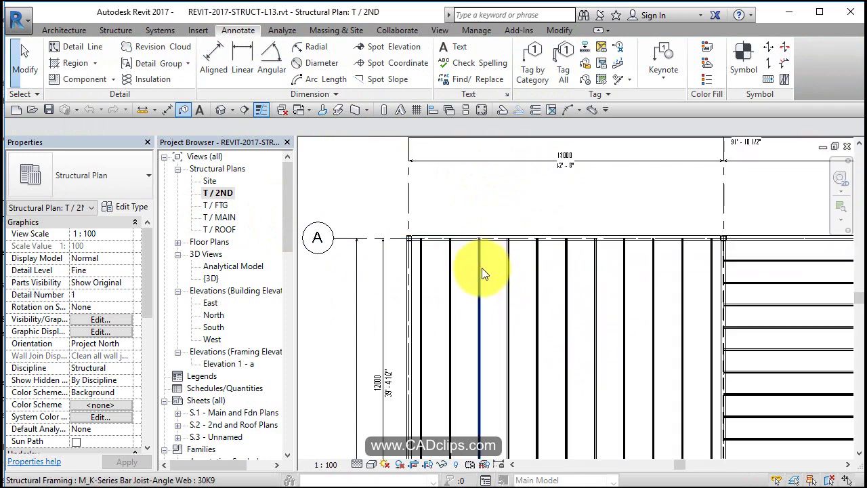
{"action": "left_click", "coordinate": [537, 70]}
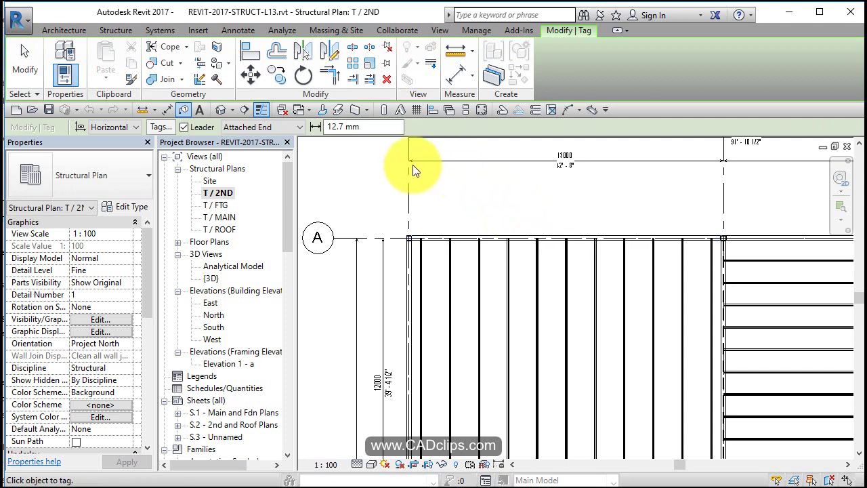
{"action": "left_click", "coordinate": [186, 126]}
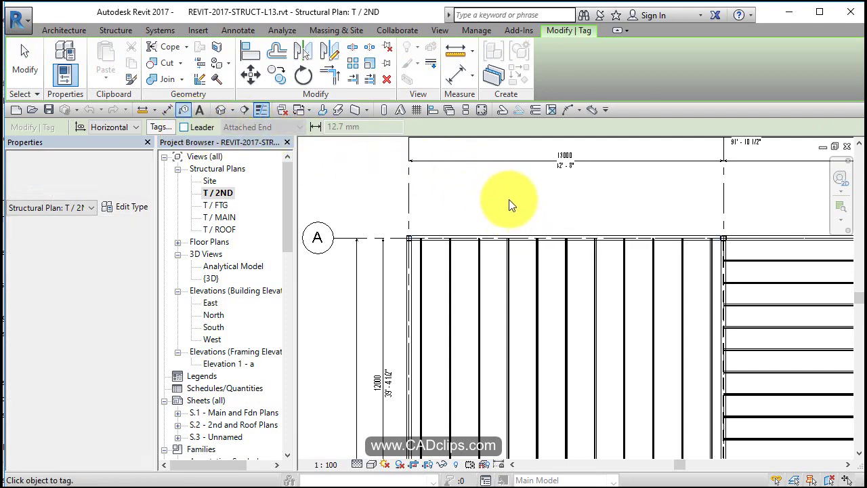
{"action": "left_click", "coordinate": [521, 237]}
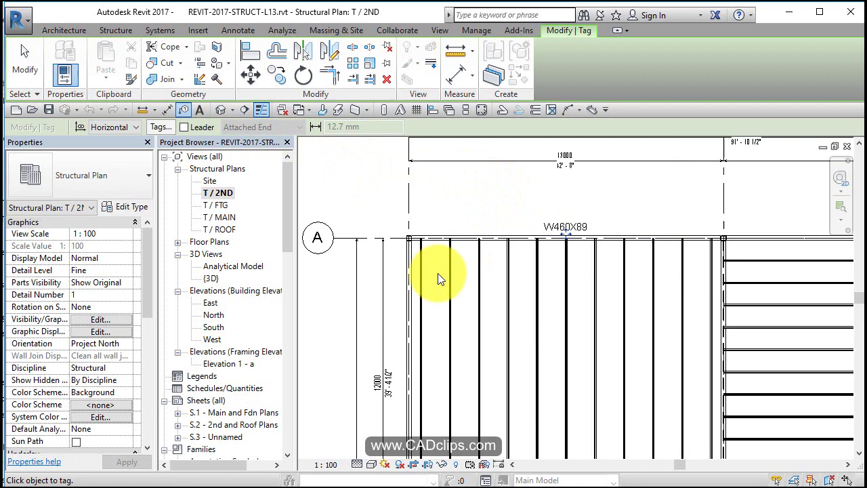
{"action": "left_click", "coordinate": [410, 310]}
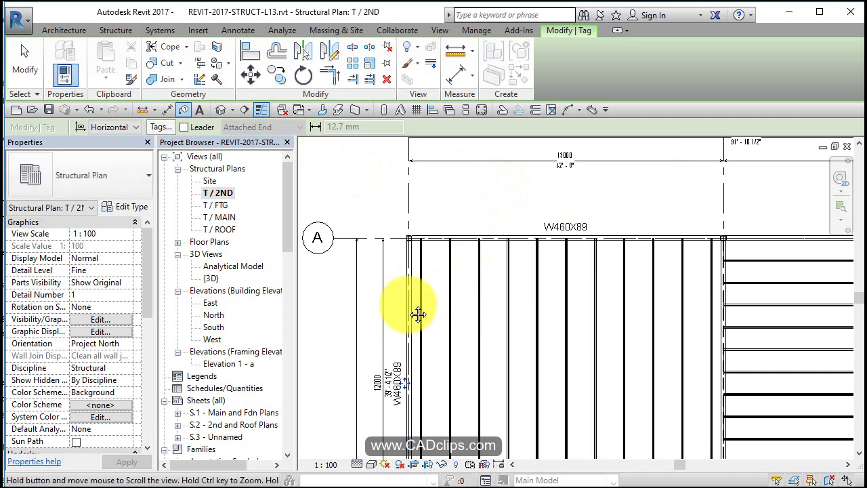
Tag the two beams along grid A in the 15000 mm wide east bay
{"action": "middle_click_drag", "start_coordinate": [416, 314], "coordinate": [121, 319]}
{"action": "left_click", "coordinate": [532, 251]}
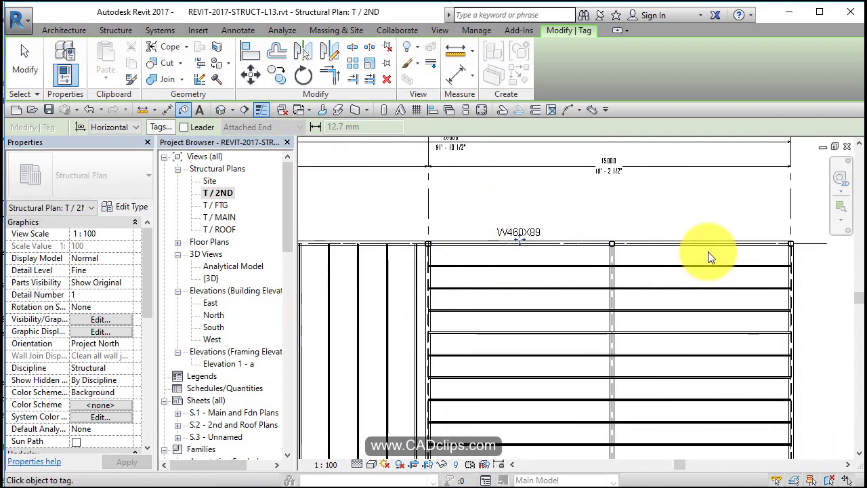
{"action": "left_click", "coordinate": [706, 243]}
Tag both east edge beams, the lower intermediate beam of the east bay, and the L-angle at that bay's southeast edge
{"action": "middle_click_drag", "start_coordinate": [748, 327], "coordinate": [653, 230]}
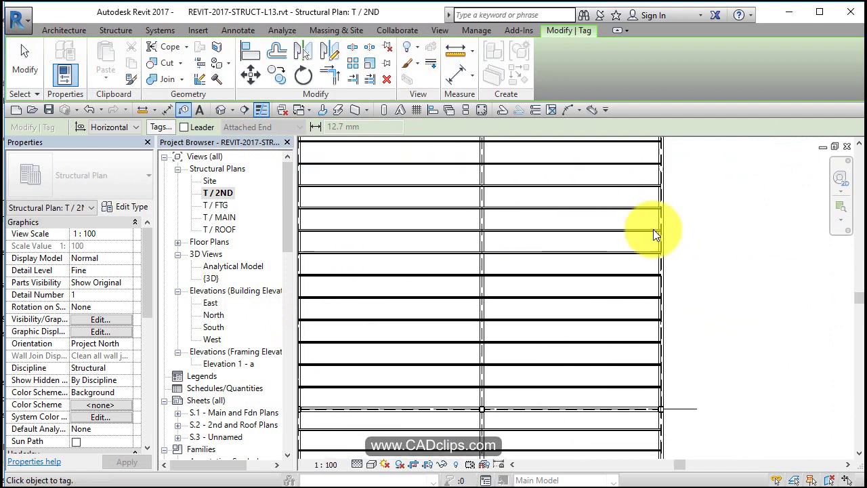
{"action": "left_click", "coordinate": [666, 271]}
{"action": "middle_click_drag", "start_coordinate": [718, 274], "coordinate": [694, 156]}
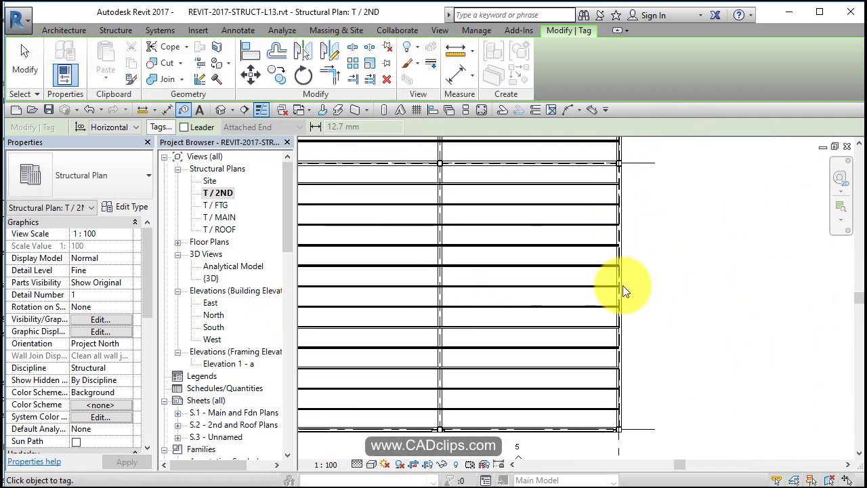
{"action": "left_click", "coordinate": [626, 279]}
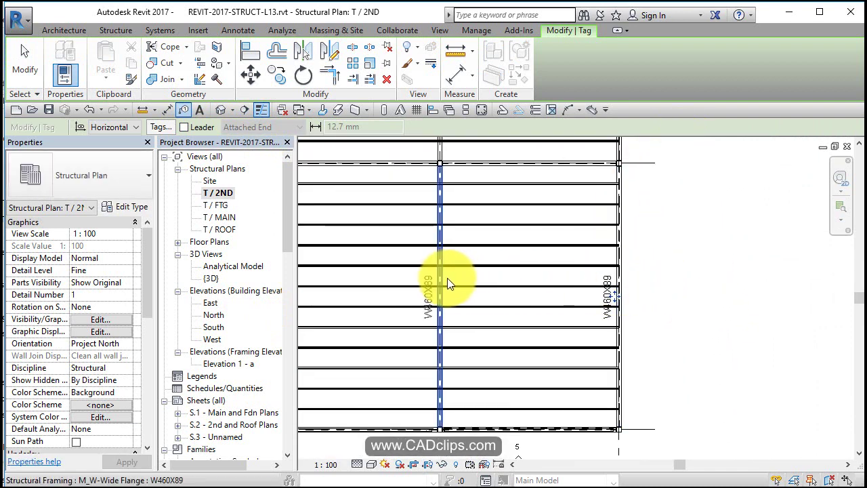
{"action": "left_click", "coordinate": [446, 279]}
{"action": "left_click", "coordinate": [473, 439]}
Tag the W460X89 beam hidden beneath the L-angle along the south edge, just west of the intermediate beam
{"action": "middle_click_drag", "start_coordinate": [473, 439], "coordinate": [725, 400]}
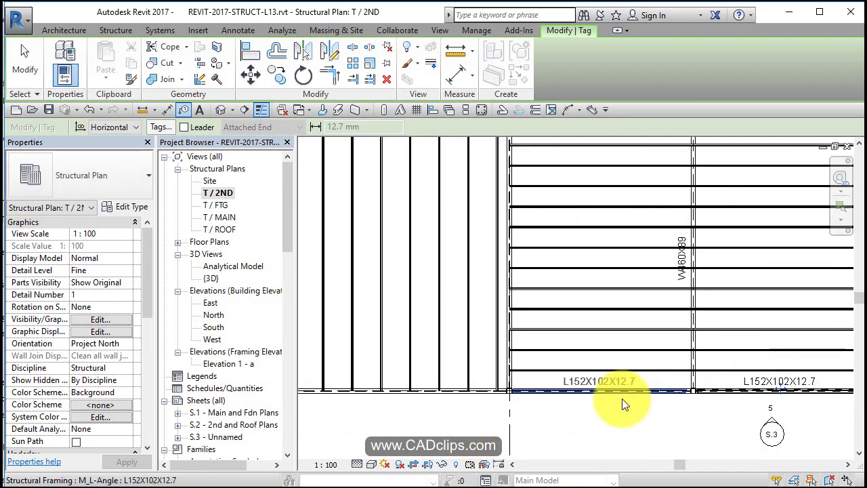
{"action": "key", "text": "space"}
{"action": "key", "text": "Tab"}
{"action": "key", "text": "Tab"}
{"action": "key", "text": "Tab"}
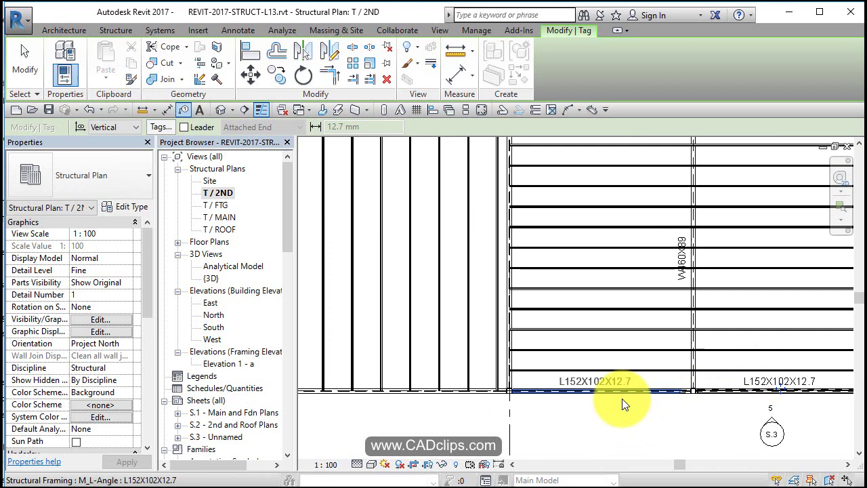
{"action": "left_click", "coordinate": [622, 399]}
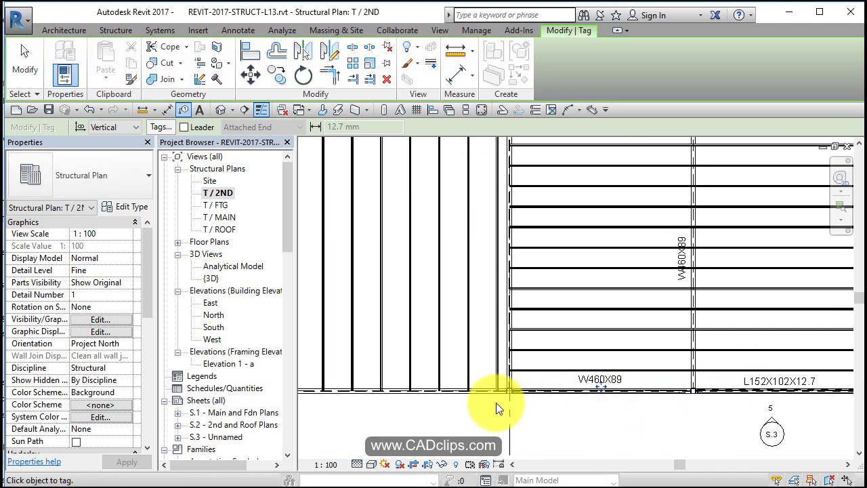
Tag the west bay's south edge beam, its lower west edge beam, and the beams between the west and east bays
{"action": "middle_click_drag", "start_coordinate": [463, 416], "coordinate": [617, 417]}
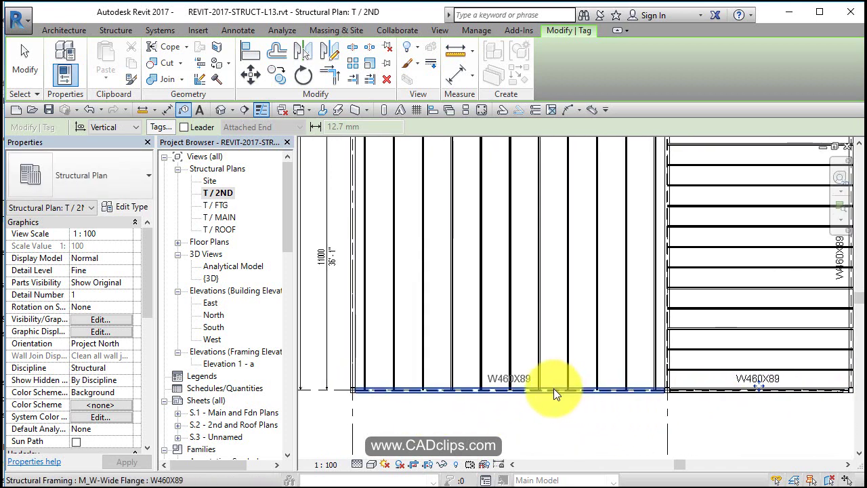
{"action": "left_click", "coordinate": [554, 388]}
{"action": "middle_click_drag", "start_coordinate": [547, 467], "coordinate": [597, 280]}
{"action": "left_click", "coordinate": [410, 342]}
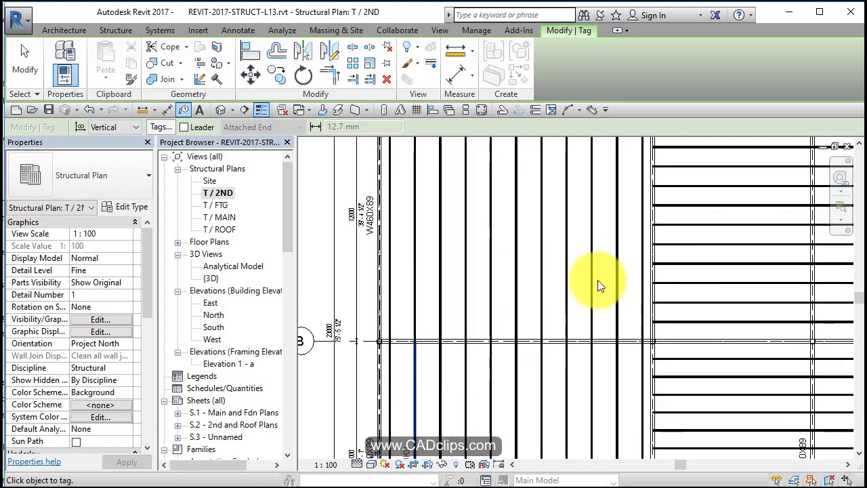
{"action": "left_click", "coordinate": [653, 216]}
{"action": "middle_click_drag", "start_coordinate": [687, 336], "coordinate": [606, 300]}
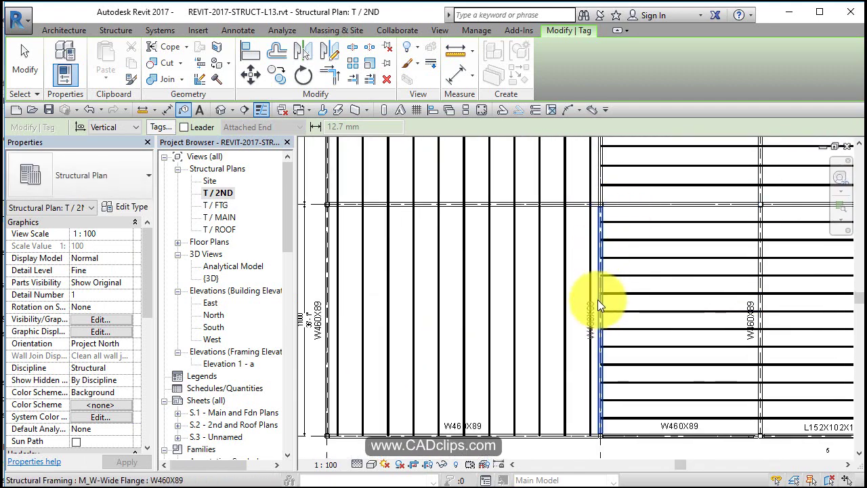
{"action": "middle_click_drag", "start_coordinate": [594, 332], "coordinate": [383, 320]}
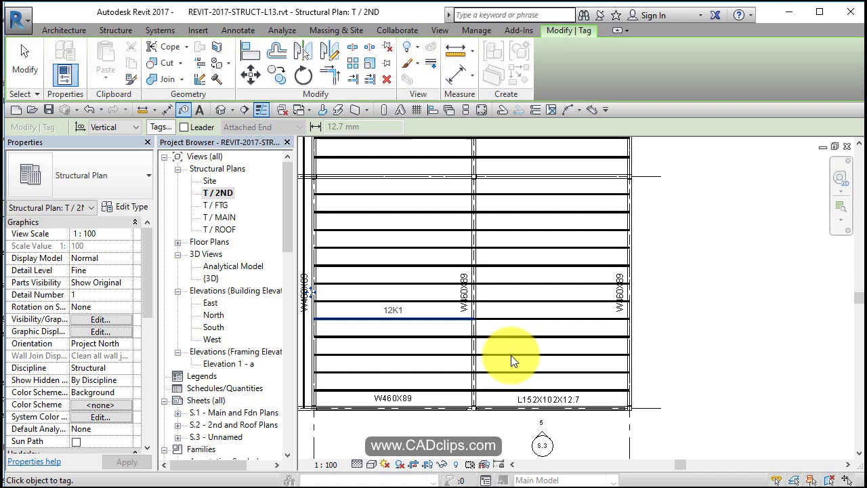
Add the missing tags on the east bay's south edge: L152X102X12.7 on the western half and W460X89 on the eastern half
{"action": "scroll", "coordinate": [626, 367], "scroll_direction": "up", "scroll_amount": 4}
{"action": "scroll", "coordinate": [658, 343], "scroll_direction": "down", "scroll_amount": 2}
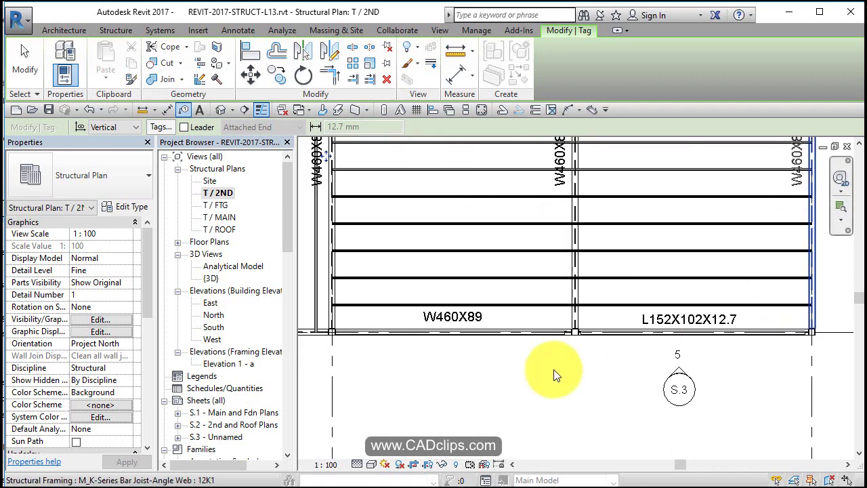
{"action": "middle_click_drag", "start_coordinate": [552, 373], "coordinate": [497, 344]}
{"action": "left_click", "coordinate": [496, 338]}
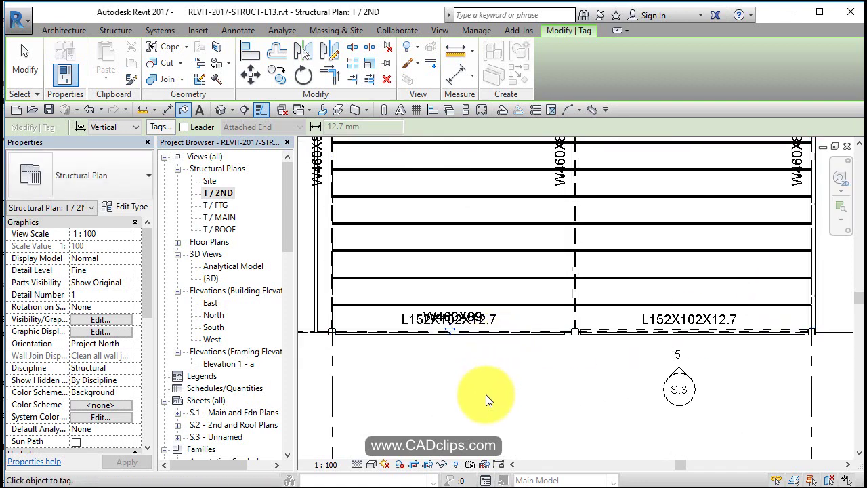
{"action": "left_click", "coordinate": [698, 340]}
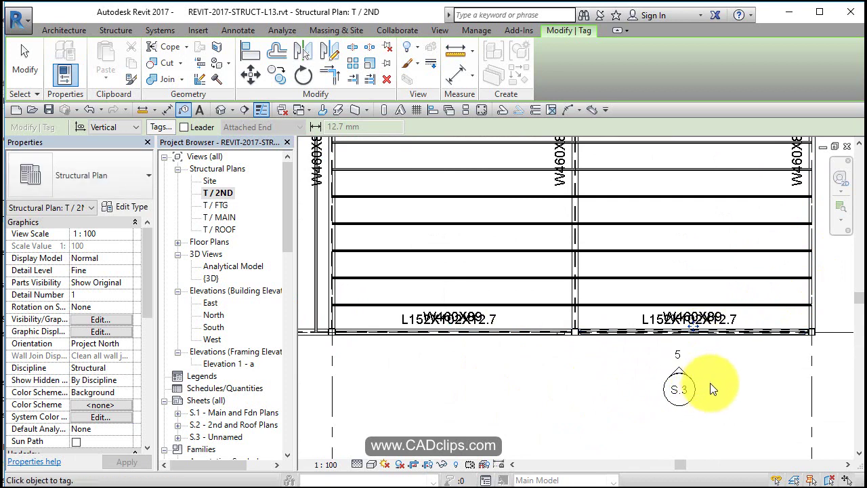
Move both L152X102X12.7 tags below the south edge so they clear the W460X89 tags
{"action": "key", "text": "Escape"}
{"action": "mouse_move", "coordinate": [738, 319]}
{"action": "left_mouse_down"}
{"action": "mouse_move", "coordinate": [720, 353]}
{"action": "mouse_move", "coordinate": [682, 355]}
{"action": "mouse_move", "coordinate": [688, 348]}
{"action": "left_mouse_up"}
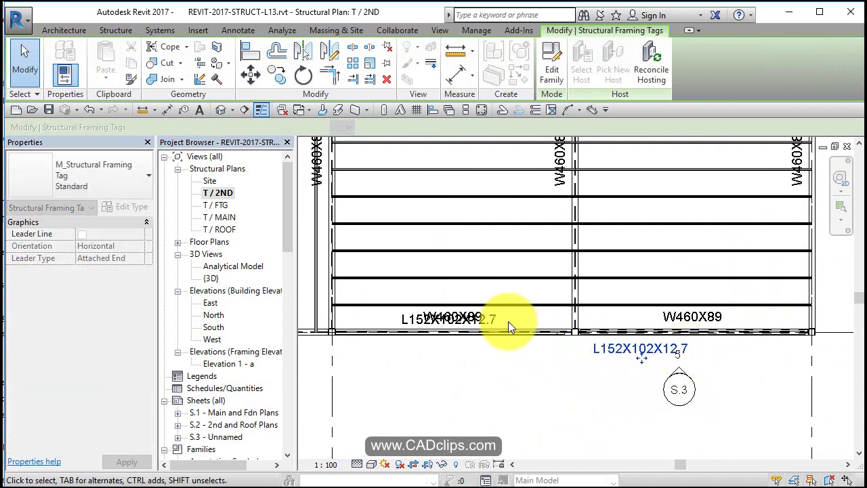
{"action": "left_click_drag", "start_coordinate": [502, 322], "coordinate": [523, 387]}
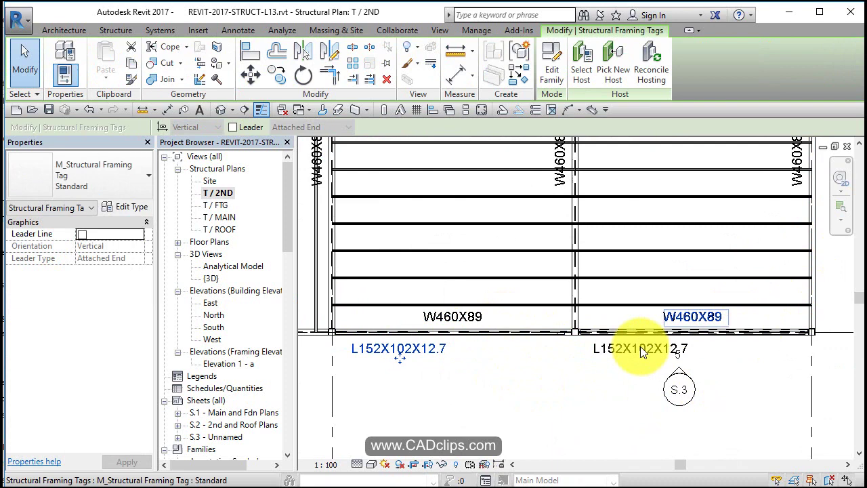
{"action": "scroll", "coordinate": [616, 348], "scroll_direction": "down", "scroll_amount": 2}
{"action": "scroll", "coordinate": [585, 313], "scroll_direction": "down", "scroll_amount": 1}
{"action": "middle_click_drag", "start_coordinate": [584, 313], "coordinate": [622, 393]}
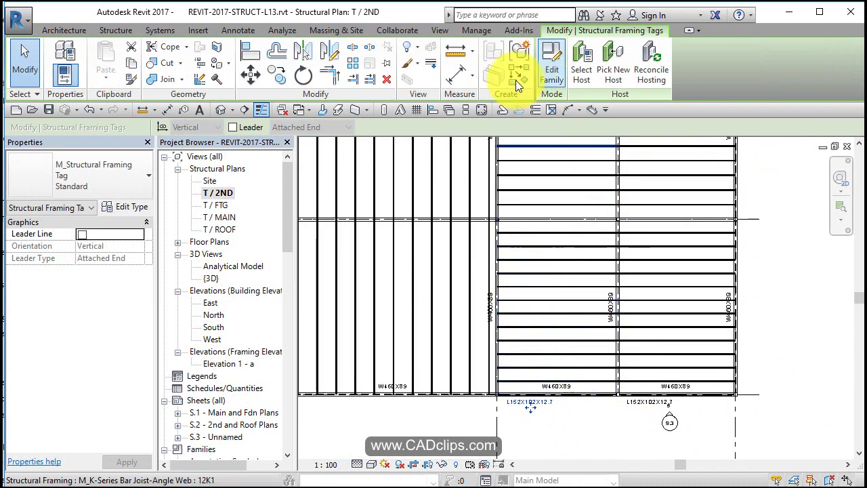
{"action": "key", "text": "Escape"}
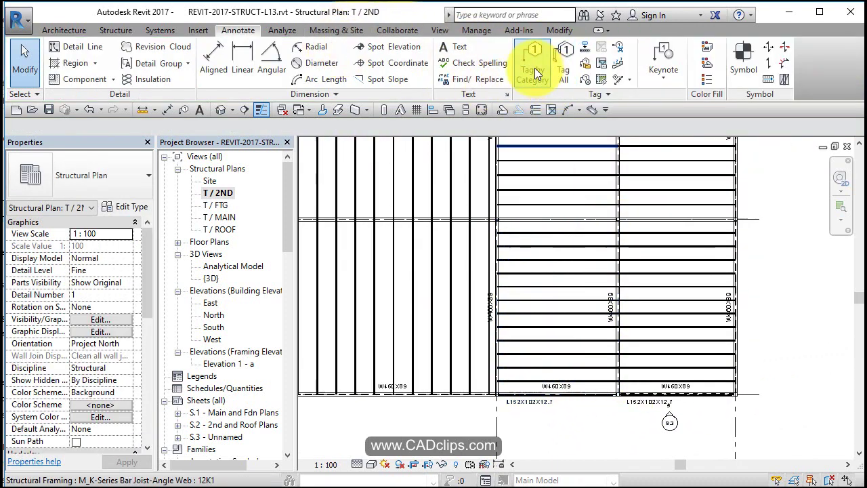
Tag by category the first bar joist south of grid B in the eastern half of the east bay
{"action": "left_click", "coordinate": [534, 68]}
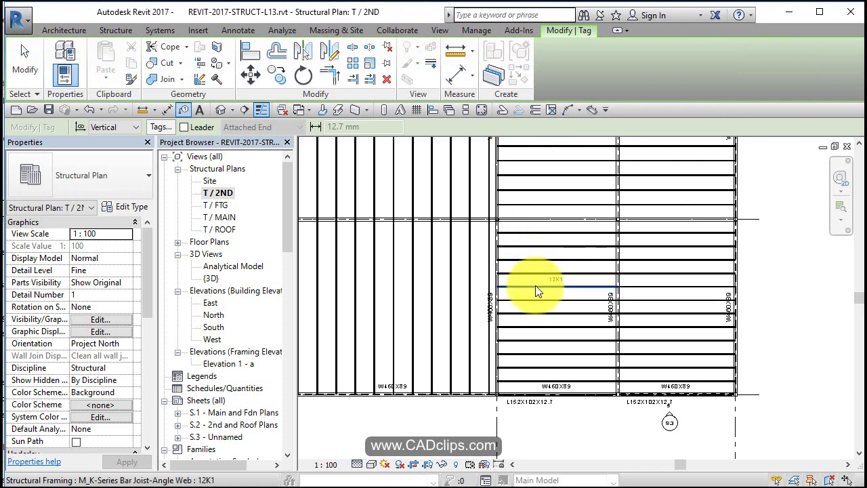
{"action": "scroll", "coordinate": [554, 309], "scroll_direction": "up", "scroll_amount": 3}
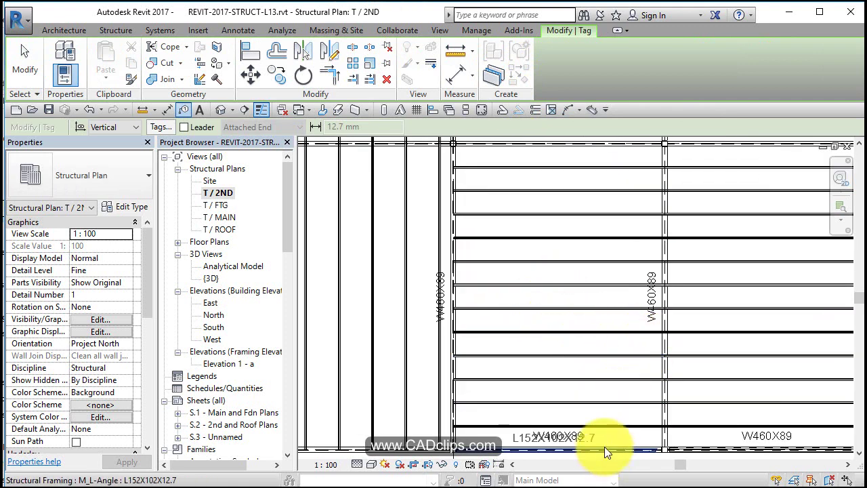
{"action": "key", "text": "Tab"}
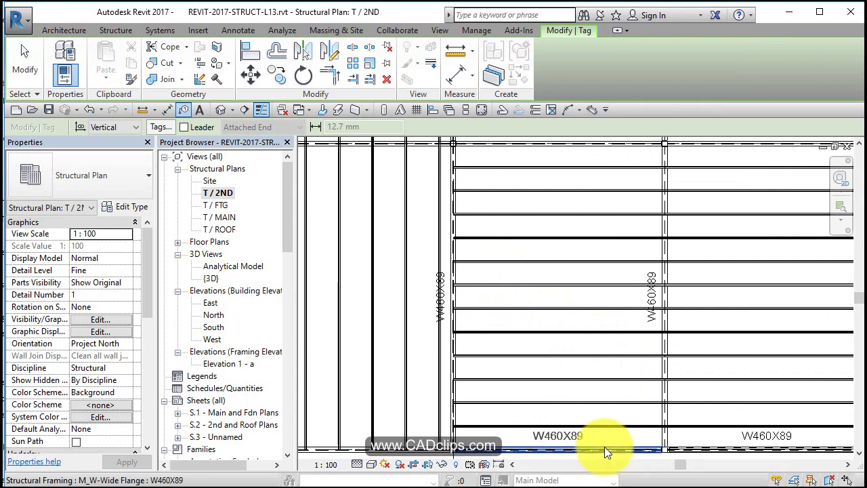
{"action": "key", "text": "Tab"}
{"action": "key", "text": "Tab"}
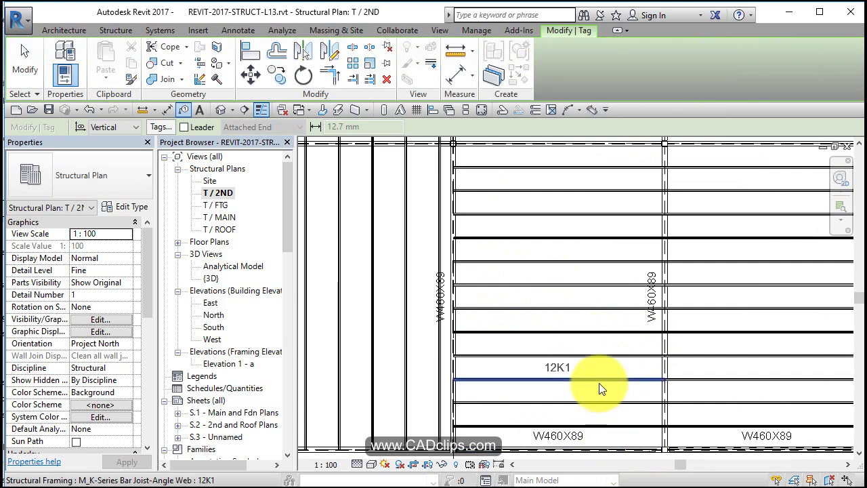
{"action": "scroll", "coordinate": [599, 383], "scroll_direction": "down", "scroll_amount": 2}
{"action": "middle_click_drag", "start_coordinate": [529, 395], "coordinate": [434, 410]}
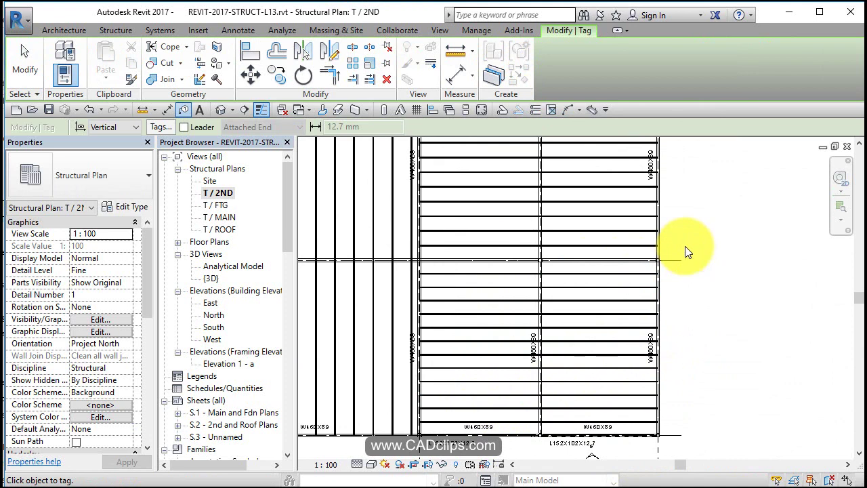
{"action": "left_click", "coordinate": [592, 274]}
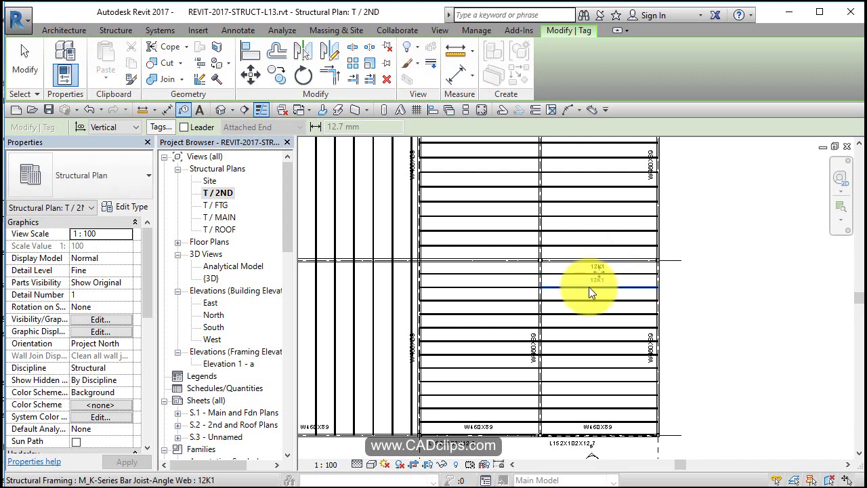
Tag the remaining 12K1 bar joists south of grid B in the eastern half of the east bay
{"action": "left_click", "coordinate": [586, 296]}
{"action": "left_click", "coordinate": [585, 299]}
{"action": "left_click", "coordinate": [583, 313]}
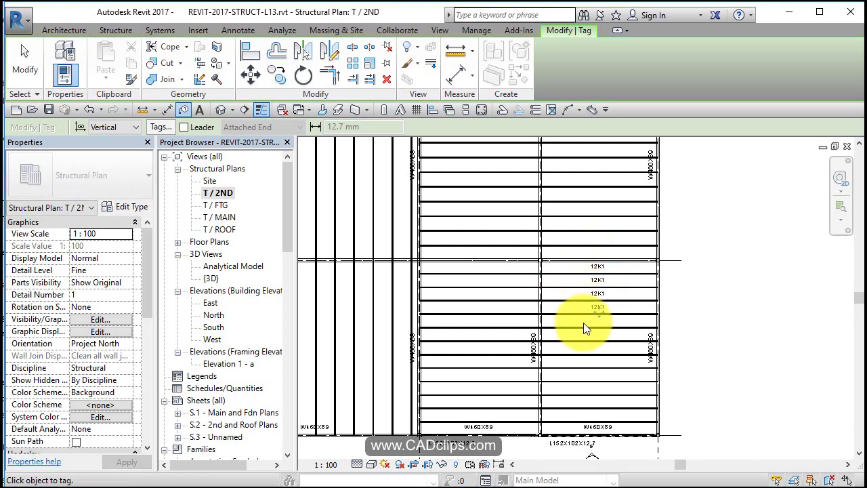
{"action": "left_click", "coordinate": [582, 328]}
{"action": "left_click", "coordinate": [574, 344]}
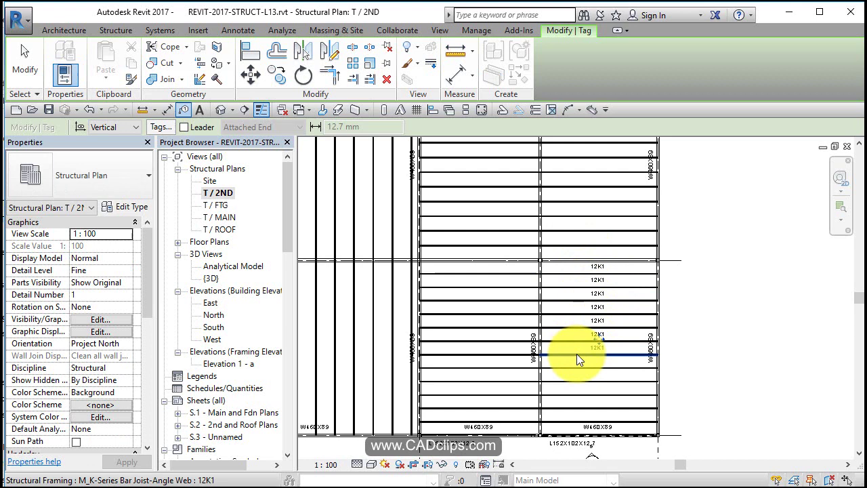
{"action": "left_click", "coordinate": [575, 365]}
{"action": "left_click", "coordinate": [574, 375]}
{"action": "left_click", "coordinate": [577, 386]}
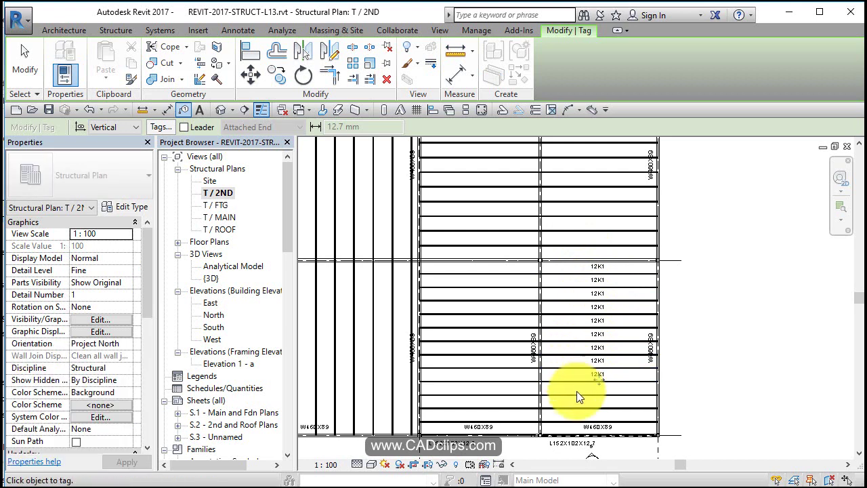
{"action": "left_click", "coordinate": [576, 395]}
{"action": "left_click", "coordinate": [575, 410]}
{"action": "left_click", "coordinate": [574, 423]}
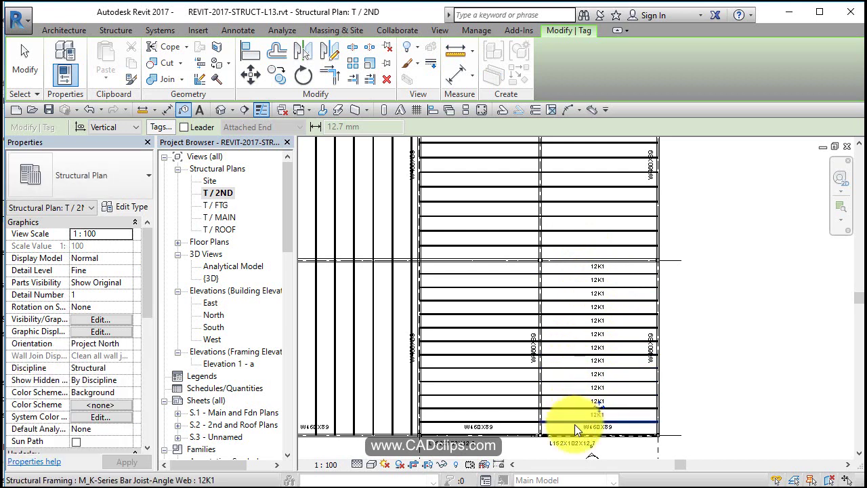
Tag the 12K1 bar joists north of grid B in the eastern half of the east bay, working up towards grid A
{"action": "left_click", "coordinate": [600, 237]}
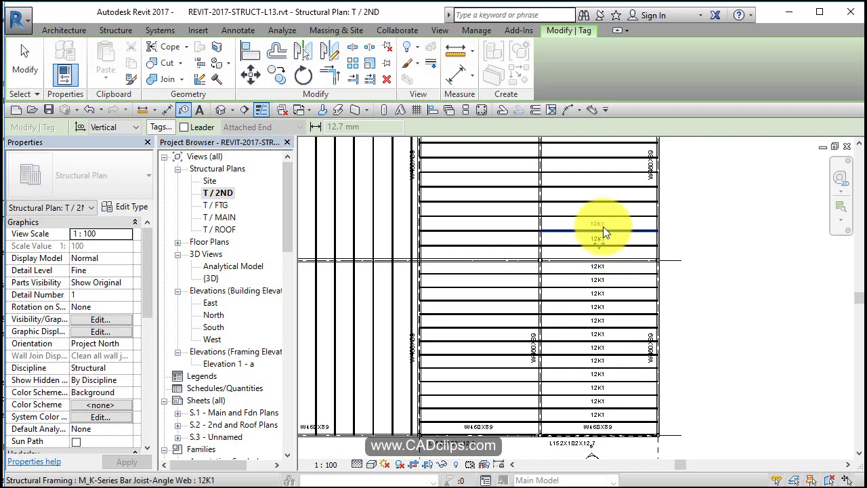
{"action": "left_click", "coordinate": [606, 221]}
{"action": "left_click", "coordinate": [607, 217]}
{"action": "left_click", "coordinate": [612, 202]}
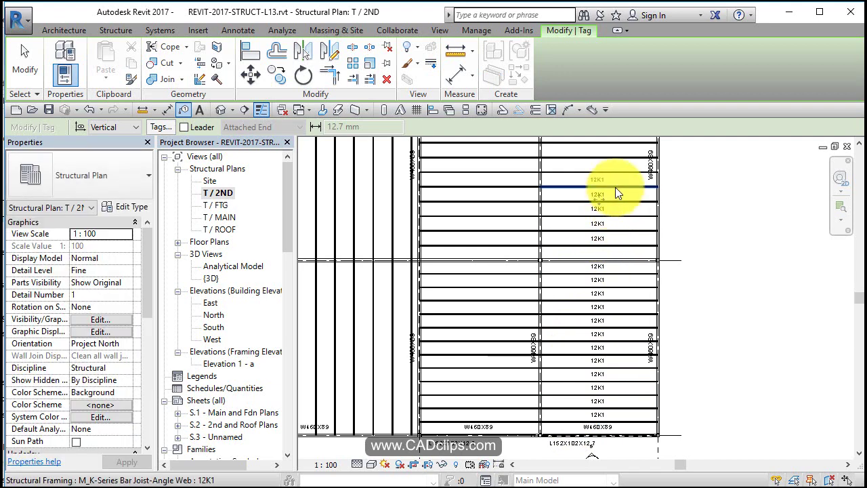
{"action": "left_click", "coordinate": [615, 187]}
{"action": "left_click", "coordinate": [621, 174]}
{"action": "left_click", "coordinate": [619, 159]}
{"action": "middle_click_drag", "start_coordinate": [610, 152], "coordinate": [624, 198]}
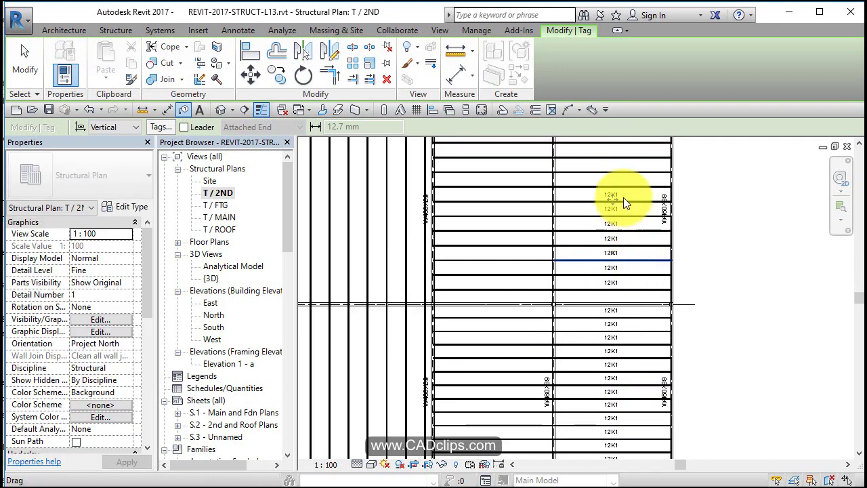
{"action": "left_click", "coordinate": [626, 185]}
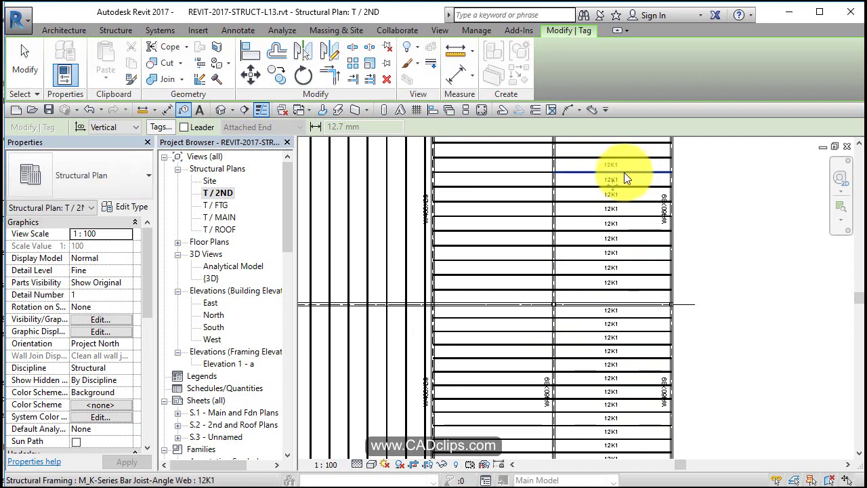
{"action": "left_click", "coordinate": [624, 171]}
{"action": "left_click", "coordinate": [628, 161]}
{"action": "middle_click_drag", "start_coordinate": [627, 157], "coordinate": [696, 246]}
{"action": "left_click", "coordinate": [647, 170]}
{"action": "left_click", "coordinate": [647, 161]}
Tag the westernmost untagged 30K9 bar joists in the west bay between grids A and B, and end tagging
{"action": "scroll", "coordinate": [686, 287], "scroll_direction": "down", "scroll_amount": 2}
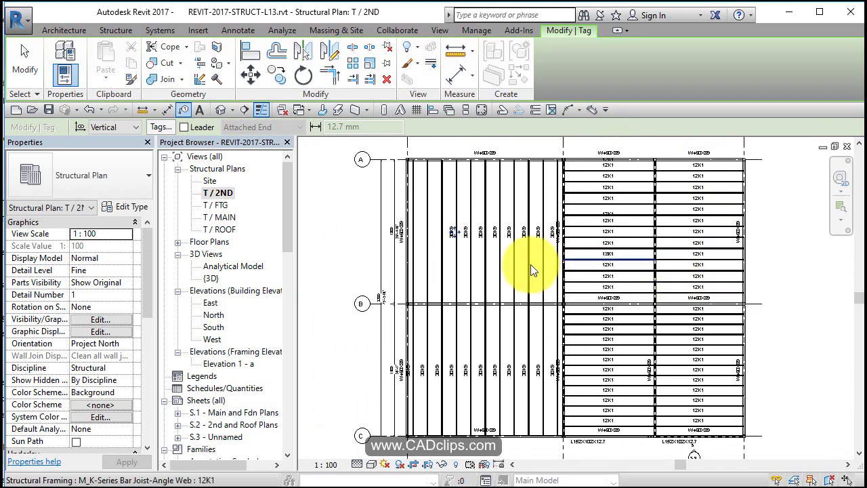
{"action": "left_click", "coordinate": [439, 266]}
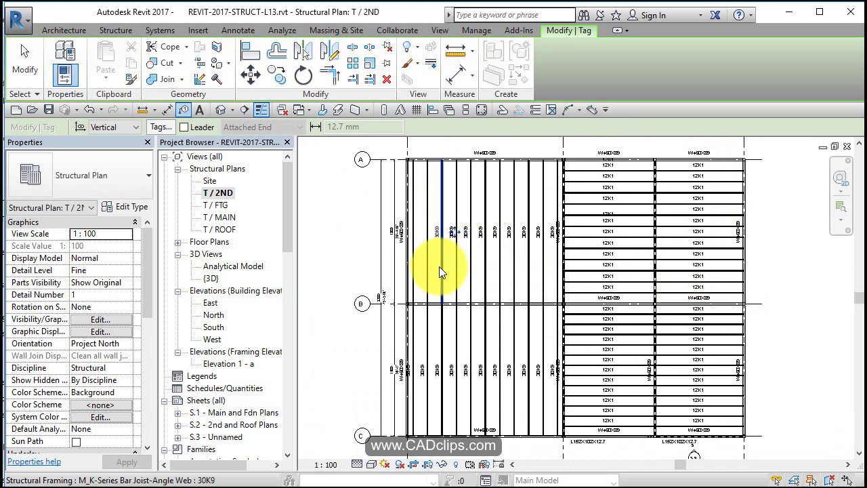
{"action": "left_click", "coordinate": [430, 261]}
{"action": "left_click", "coordinate": [406, 252]}
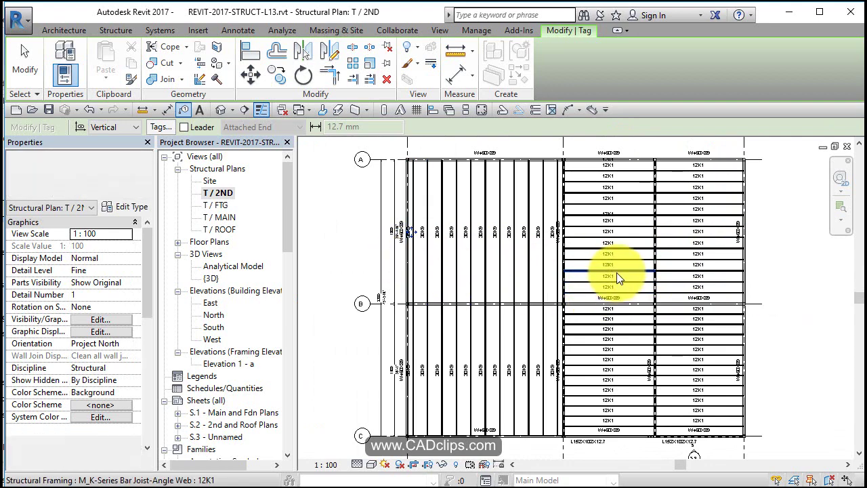
{"action": "key", "text": "Escape"}
Move the W460X89 tag of the grid 2 beam between grids A and B to the beam's east side
{"action": "scroll", "coordinate": [645, 231], "scroll_direction": "up", "scroll_amount": 5}
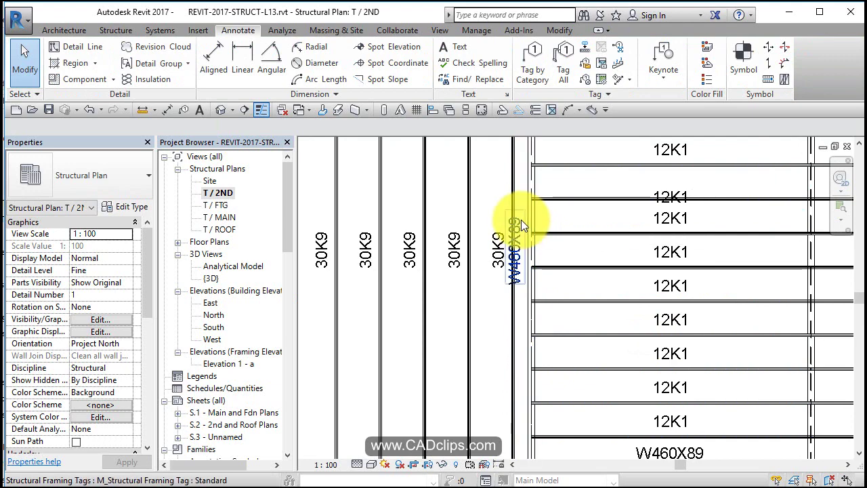
{"action": "left_click", "coordinate": [521, 220]}
{"action": "left_click_drag", "start_coordinate": [552, 236], "coordinate": [554, 244]}
{"action": "scroll", "coordinate": [511, 315], "scroll_direction": "down", "scroll_amount": 1}
{"action": "key", "text": "Escape"}
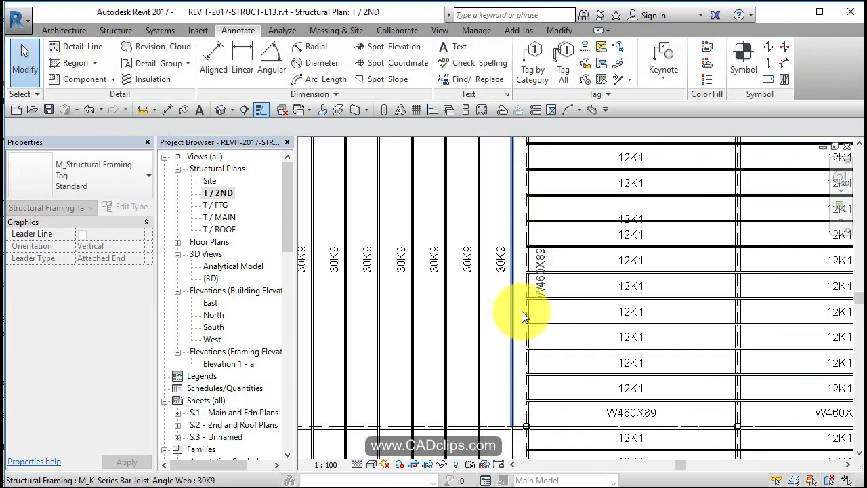
Open the T / ROOF structural plan
{"action": "scroll", "coordinate": [563, 309], "scroll_direction": "down", "scroll_amount": 3}
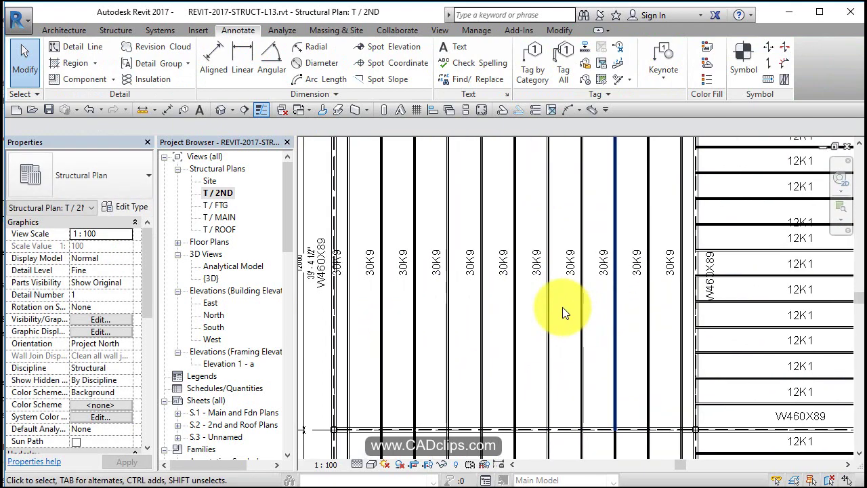
{"action": "scroll", "coordinate": [563, 307], "scroll_direction": "down", "scroll_amount": 2}
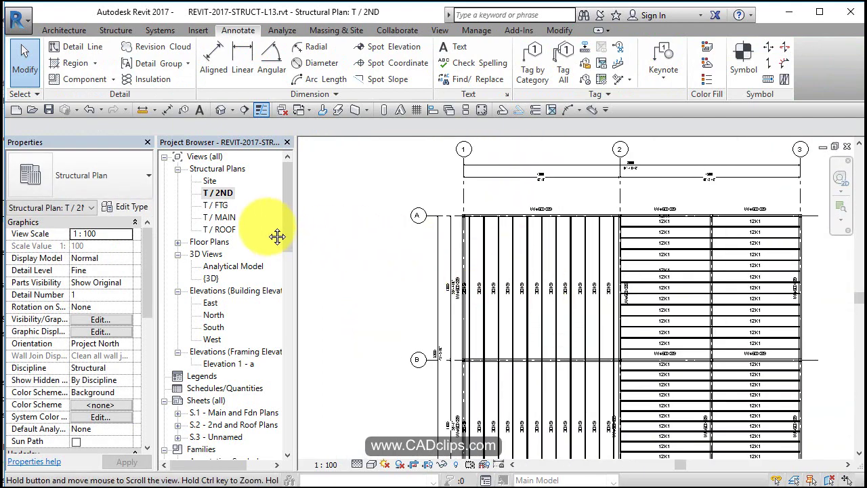
{"action": "left_click", "coordinate": [223, 230]}
{"action": "double_click", "coordinate": [223, 230]}
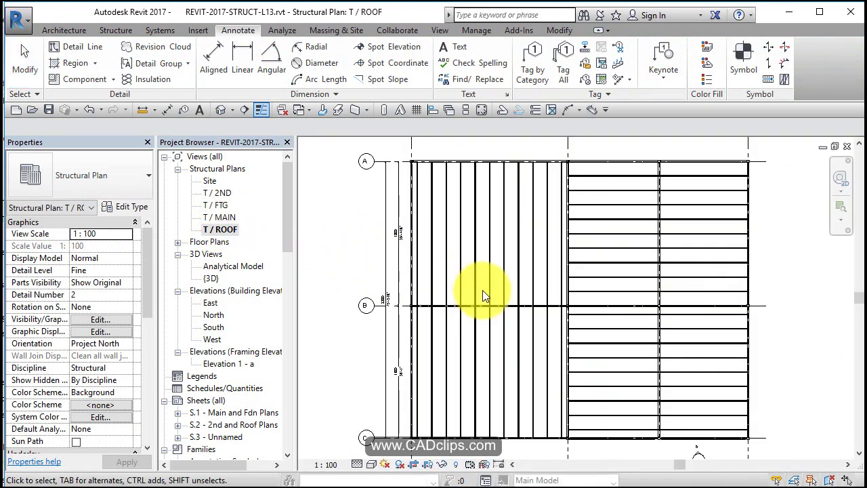
Tag by category the east bay's W410X46.1 beams along grid A and the first 12K1 joists south of it in the eastern half
{"action": "left_click", "coordinate": [527, 73]}
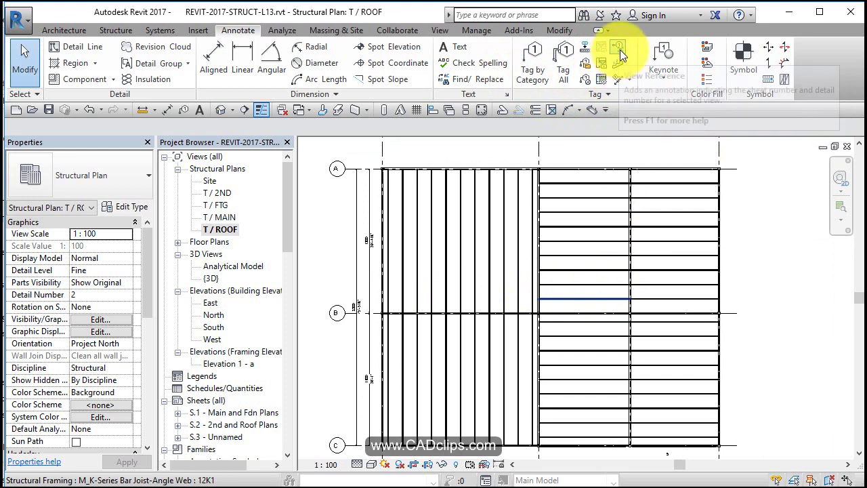
{"action": "left_click", "coordinate": [540, 75]}
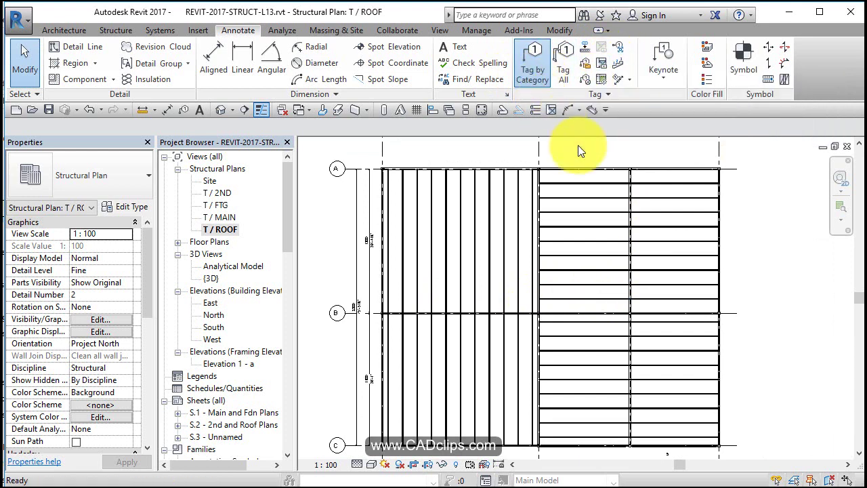
{"action": "left_click", "coordinate": [598, 165]}
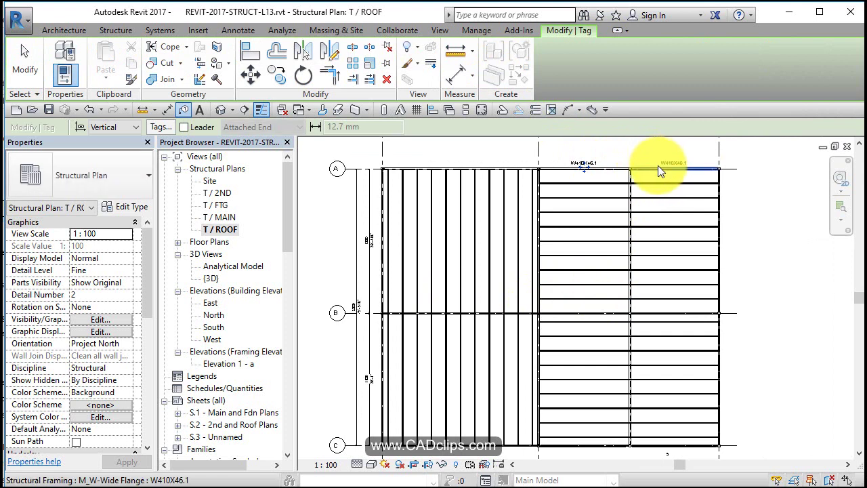
{"action": "left_click", "coordinate": [660, 180]}
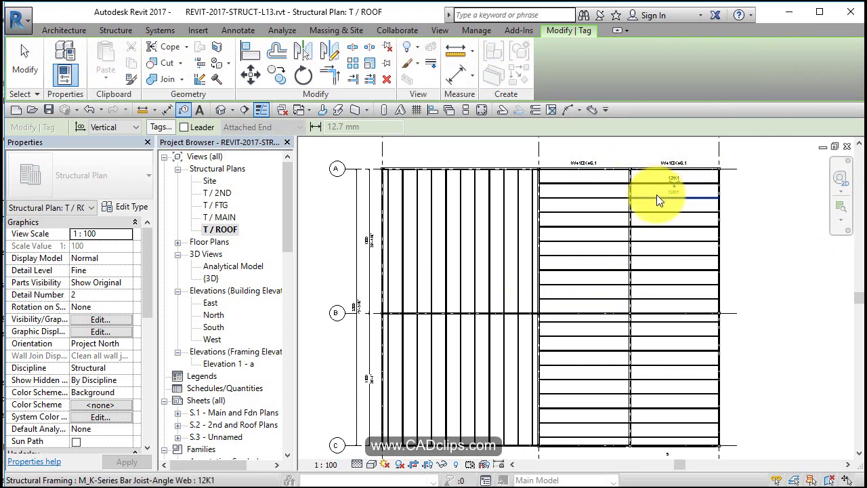
{"action": "left_click", "coordinate": [656, 198]}
{"action": "left_click", "coordinate": [655, 210]}
{"action": "left_click", "coordinate": [654, 223]}
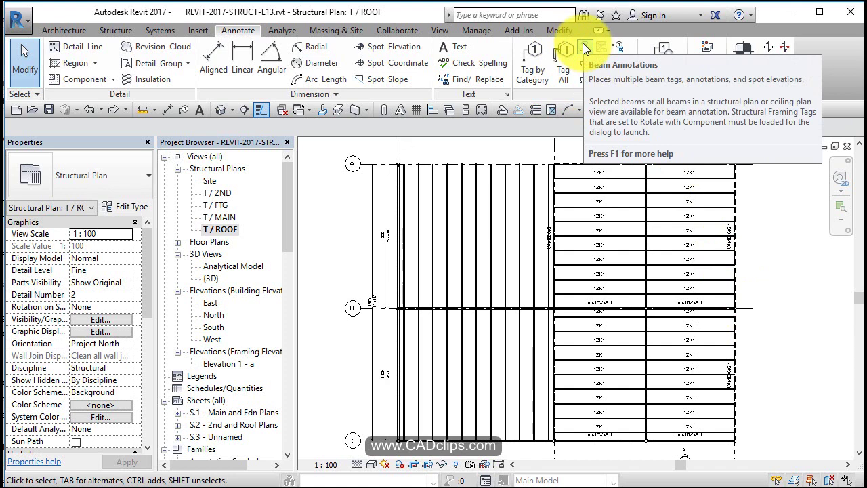
Delete the beam system in the eastern half of the east bay between grids B and C
{"action": "left_click", "coordinate": [705, 261]}
{"action": "left_click", "coordinate": [746, 323]}
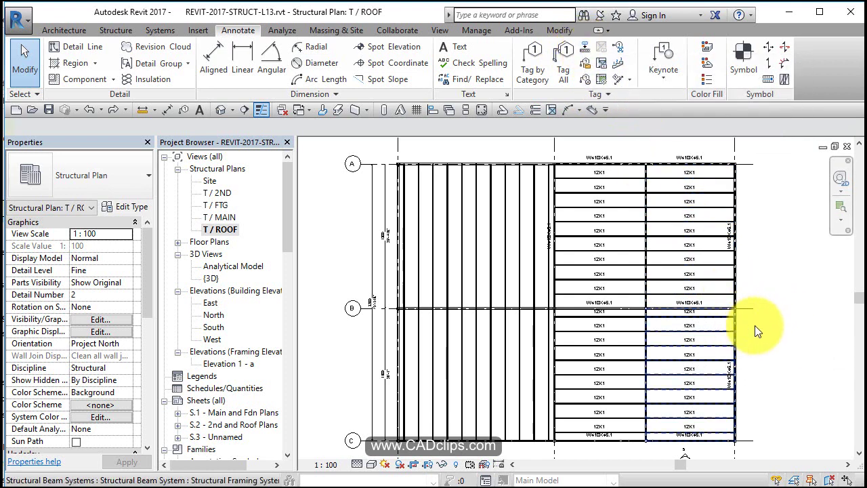
{"action": "left_click", "coordinate": [755, 324]}
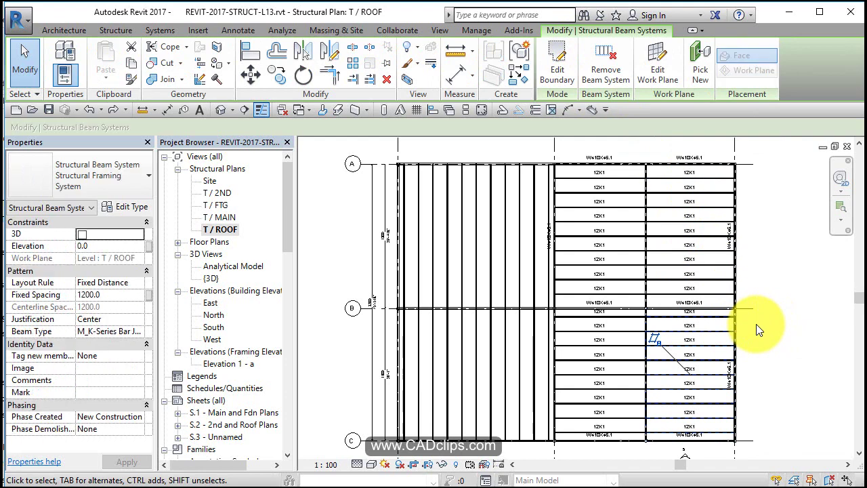
{"action": "key", "text": "Delete"}
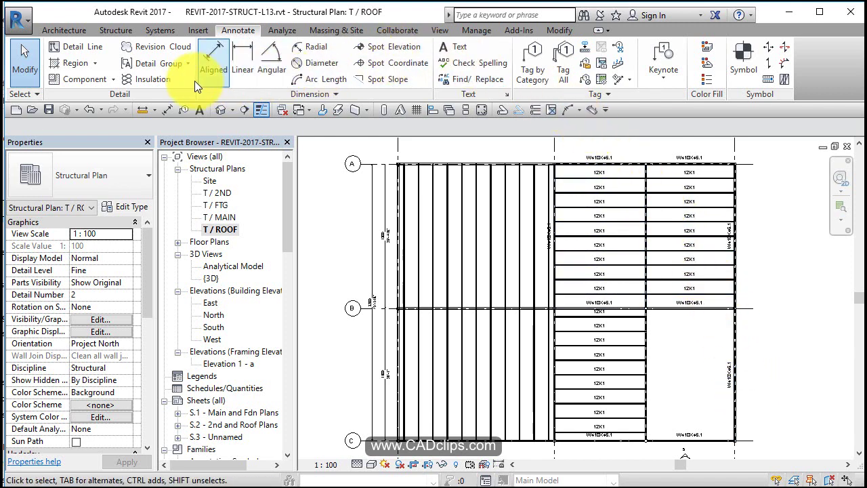
Place an automatic 12K1 beam system at 1200 fixed spacing, tagged on placement, in the empty area south of grid B
{"action": "left_click", "coordinate": [127, 34]}
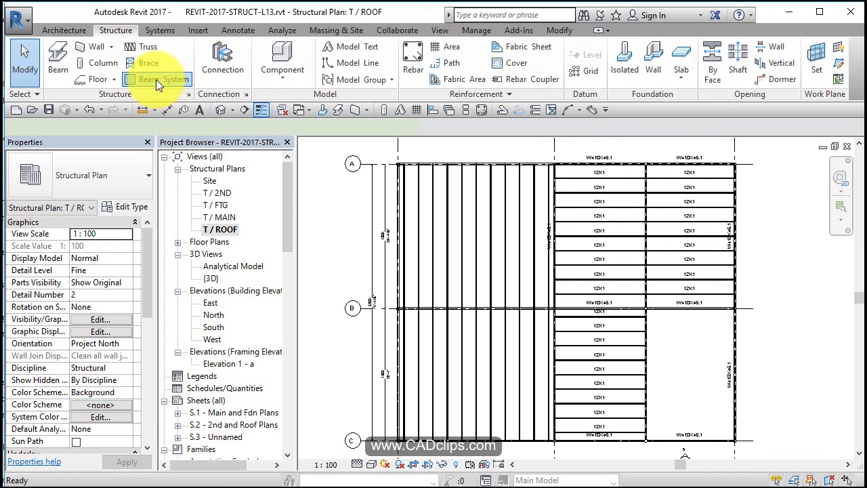
{"action": "left_click", "coordinate": [156, 79]}
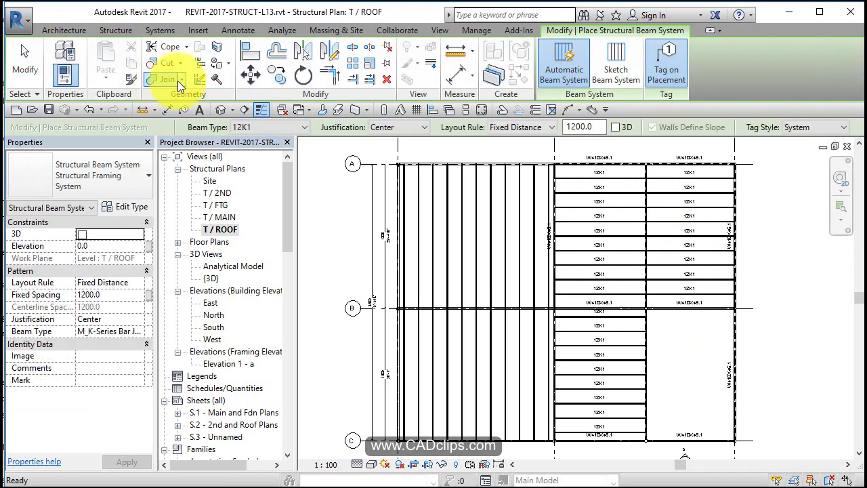
{"action": "left_click", "coordinate": [677, 78]}
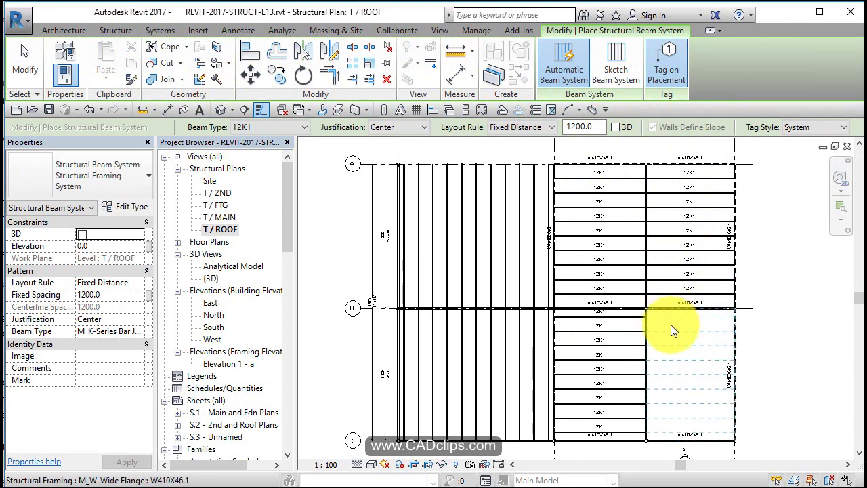
{"action": "left_click", "coordinate": [671, 325]}
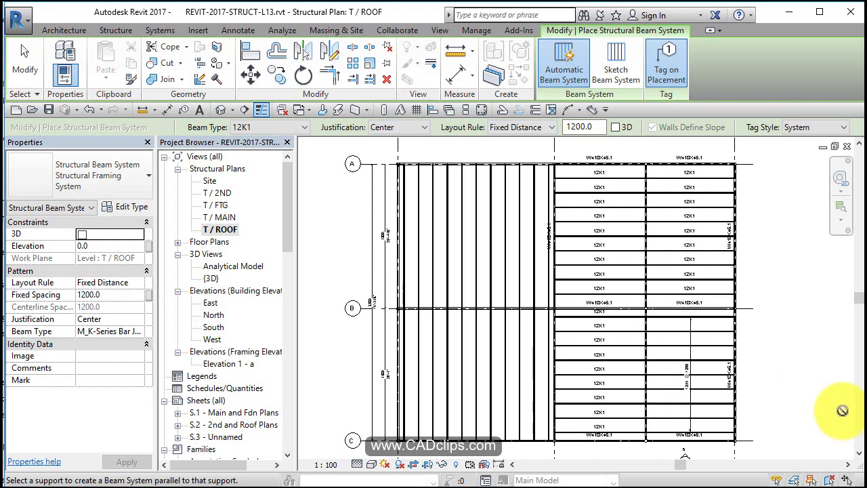
{"action": "scroll", "coordinate": [693, 399], "scroll_direction": "up", "scroll_amount": 2}
{"action": "scroll", "coordinate": [693, 399], "scroll_direction": "up", "scroll_amount": 2}
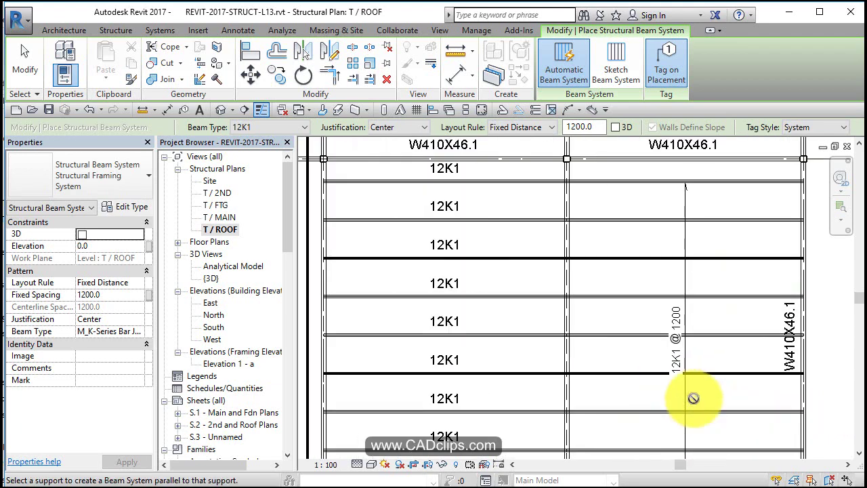
{"action": "scroll", "coordinate": [693, 398], "scroll_direction": "down", "scroll_amount": 1}
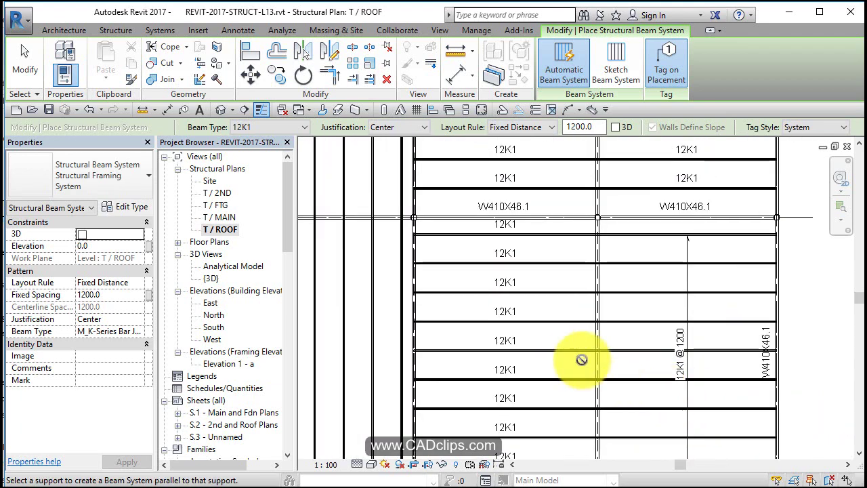
{"action": "scroll", "coordinate": [507, 318], "scroll_direction": "down", "scroll_amount": 1}
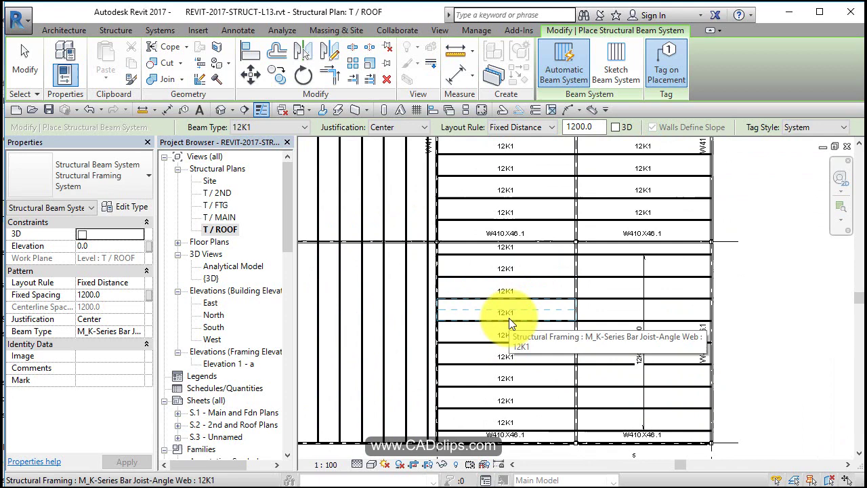
{"action": "left_click", "coordinate": [637, 332]}
{"action": "key", "text": "Escape"}
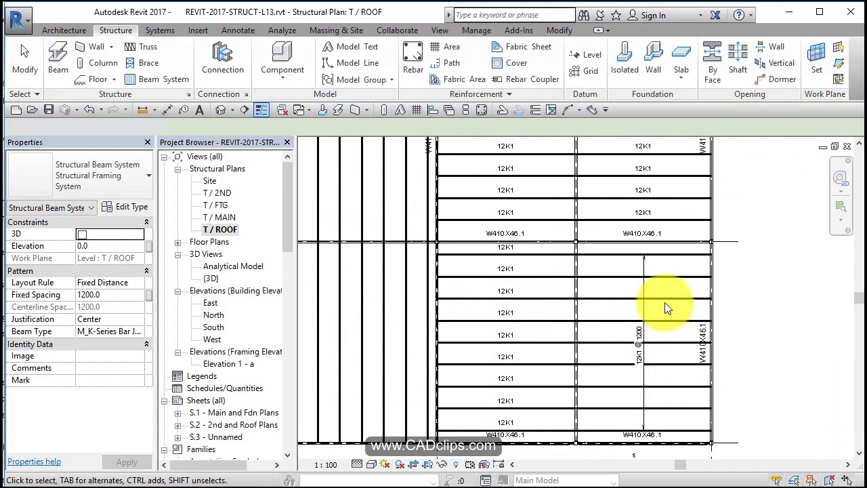
Place a beam system tag on the 30K9 joist system in the west bay between grids B and C, without auto placement
{"action": "left_click", "coordinate": [642, 285]}
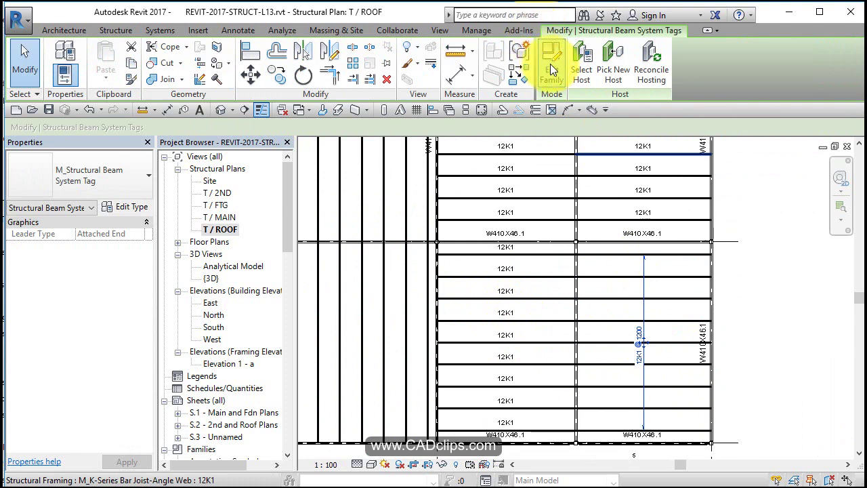
{"action": "left_click", "coordinate": [521, 73]}
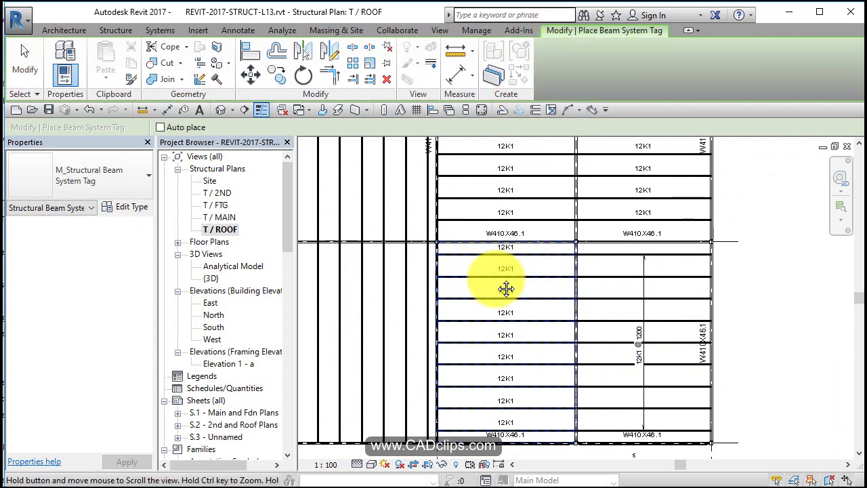
{"action": "middle_click_drag", "start_coordinate": [503, 286], "coordinate": [638, 296]}
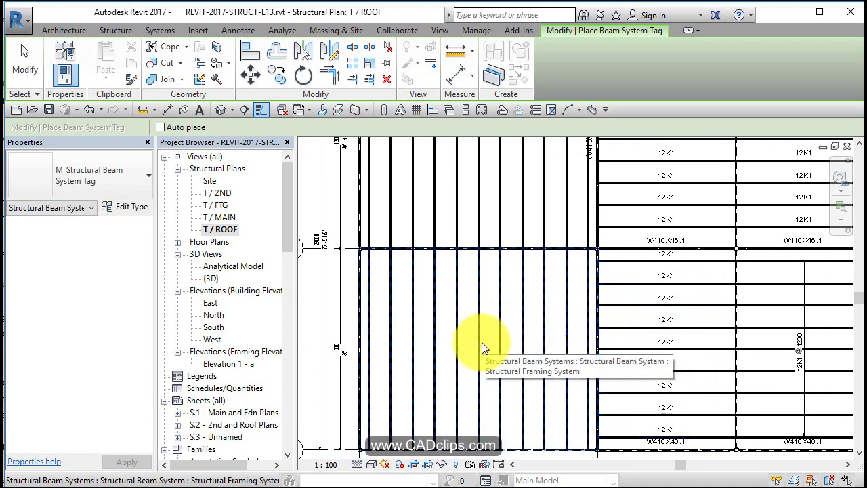
{"action": "left_click", "coordinate": [482, 342]}
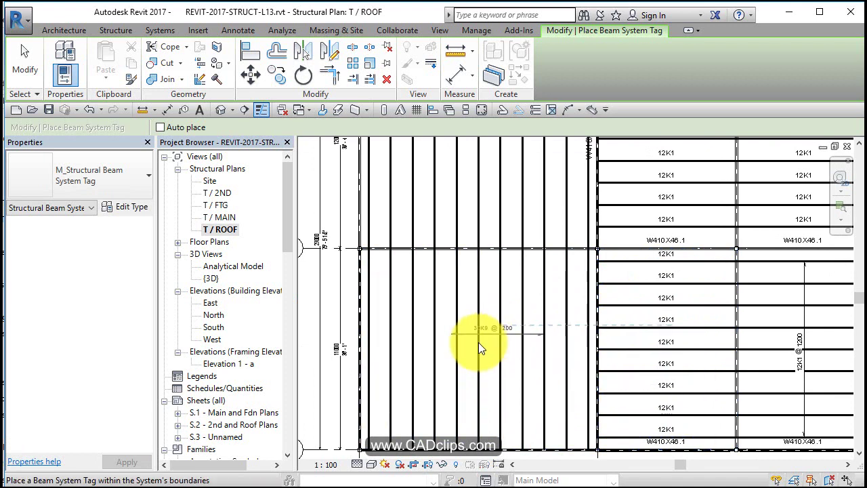
{"action": "scroll", "coordinate": [476, 348], "scroll_direction": "up", "scroll_amount": 3}
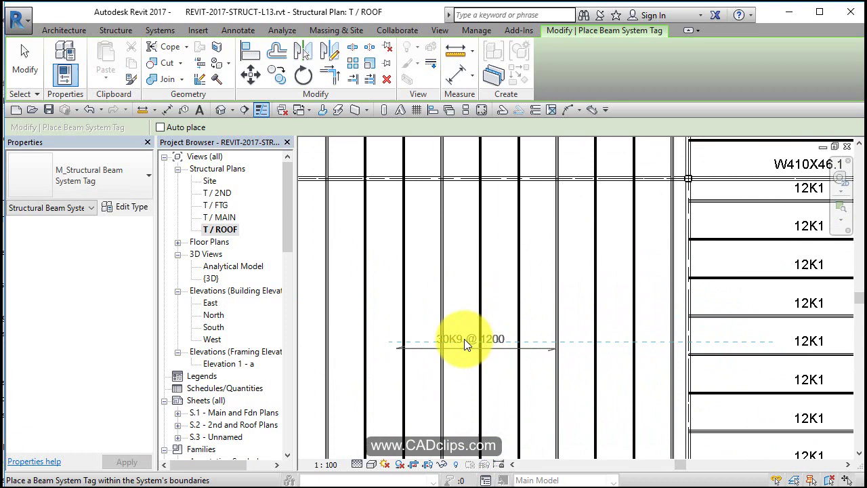
{"action": "left_click", "coordinate": [508, 333]}
{"action": "scroll", "coordinate": [511, 334], "scroll_direction": "down", "scroll_amount": 3}
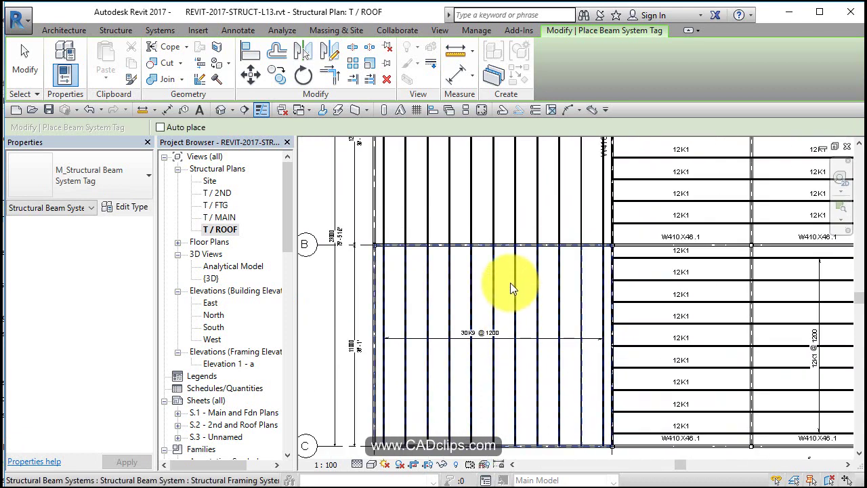
Place a beam system tag on the 30K9 joist system in the west bay between grids A and B
{"action": "left_click", "coordinate": [492, 310]}
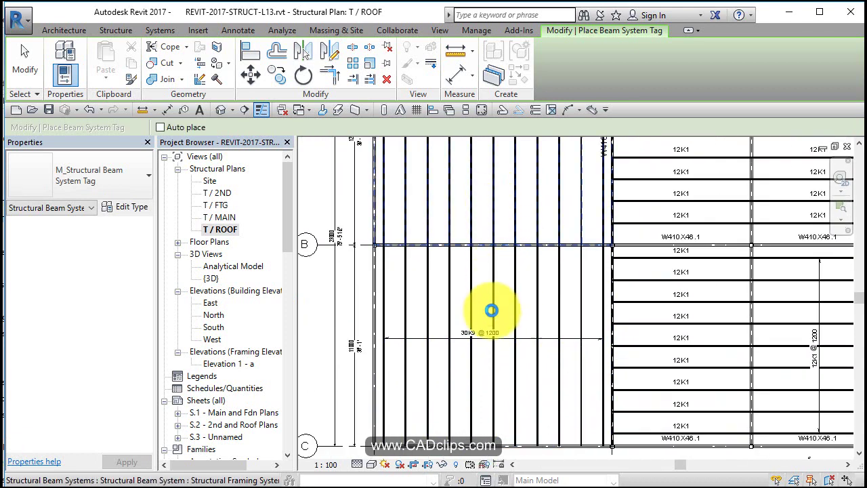
{"action": "middle_click", "coordinate": [488, 252]}
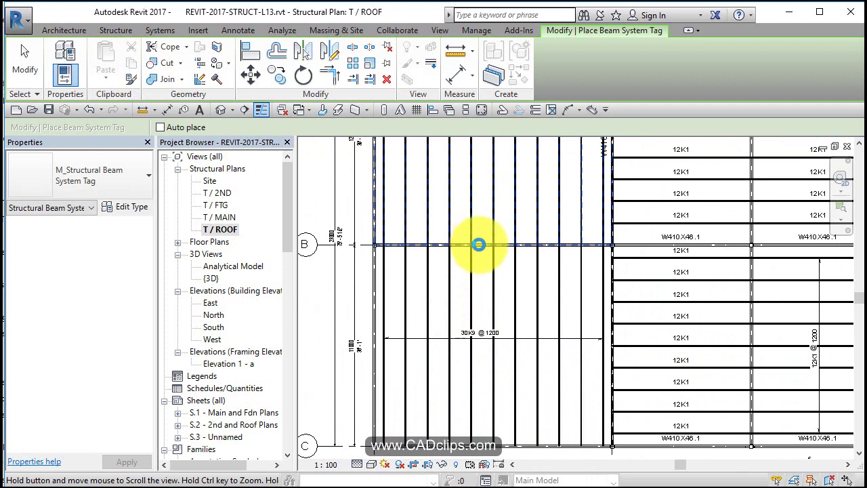
{"action": "left_click", "coordinate": [491, 163]}
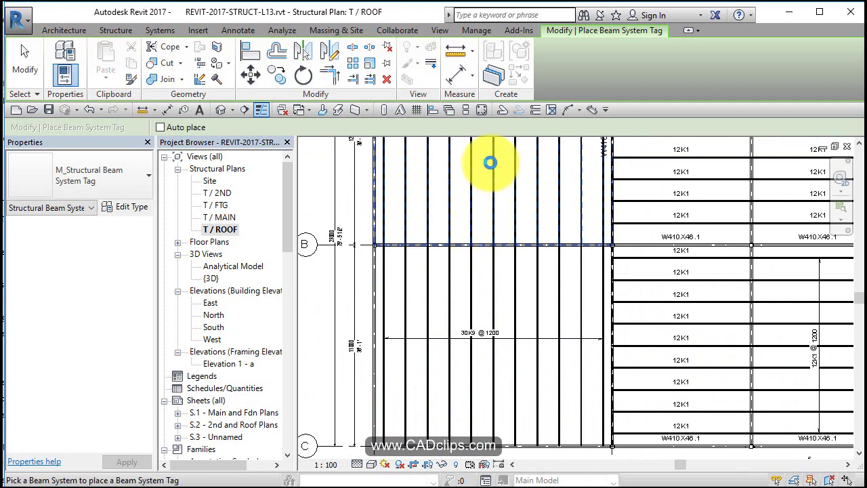
{"action": "scroll", "coordinate": [490, 163], "scroll_direction": "up", "scroll_amount": 3, "text": "ctrl"}
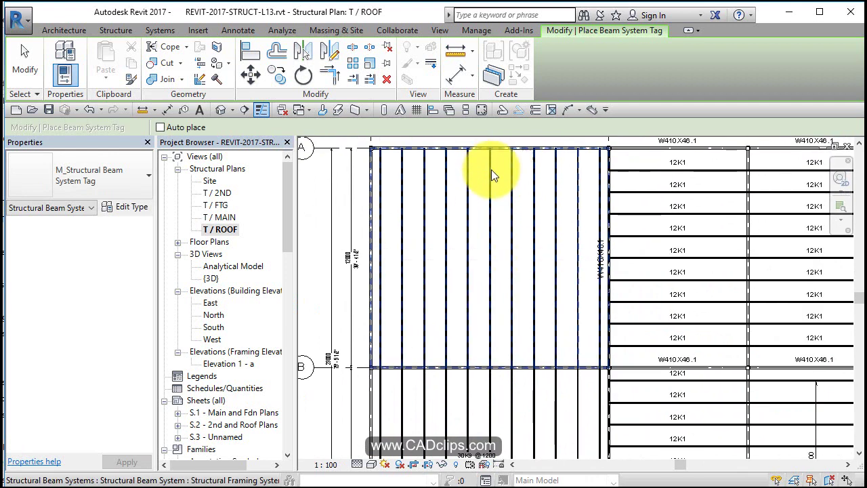
{"action": "left_click", "coordinate": [489, 233]}
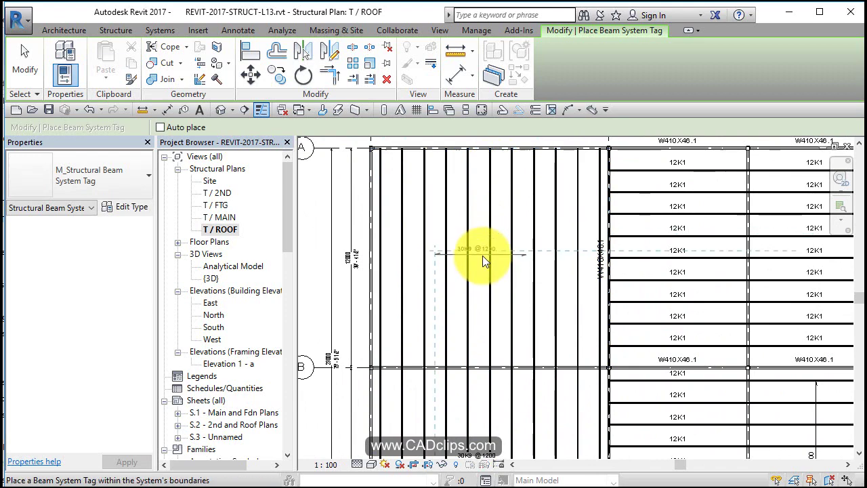
{"action": "left_click", "coordinate": [483, 255]}
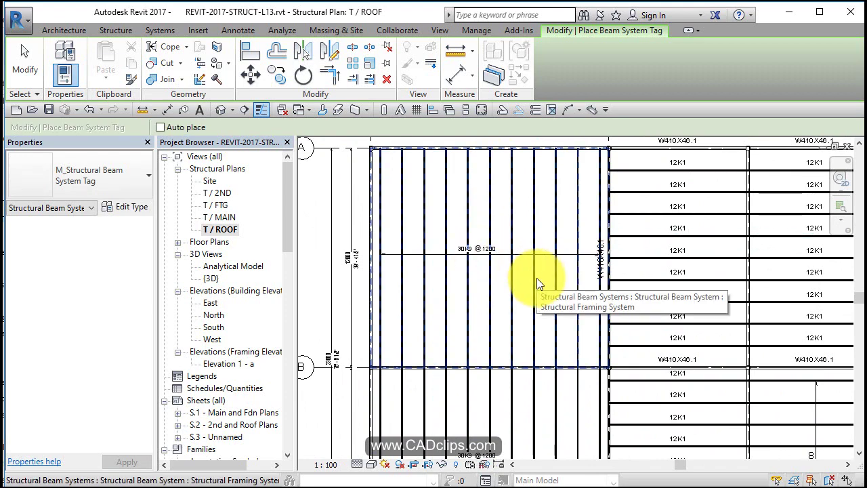
{"action": "key", "text": "Escape"}
{"action": "key", "text": "Escape"}
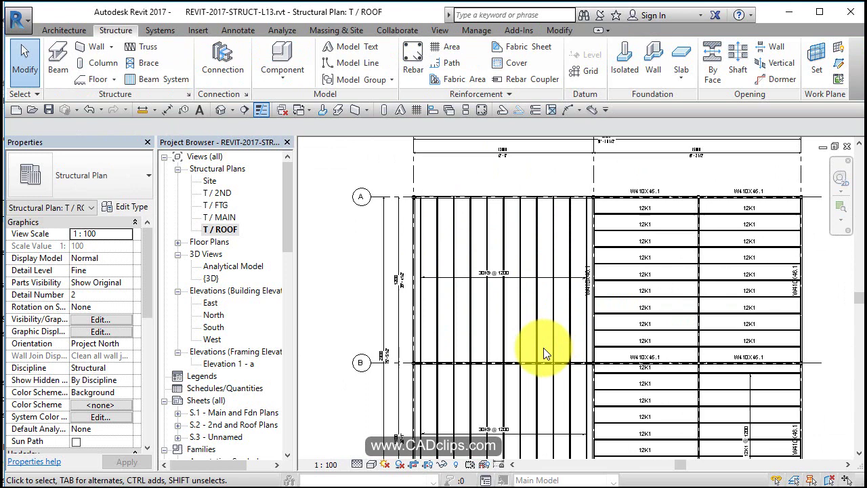
Delete both beam system tags in the west bay, north and south of grid B
{"action": "scroll", "coordinate": [542, 346], "scroll_direction": "down", "scroll_amount": 2}
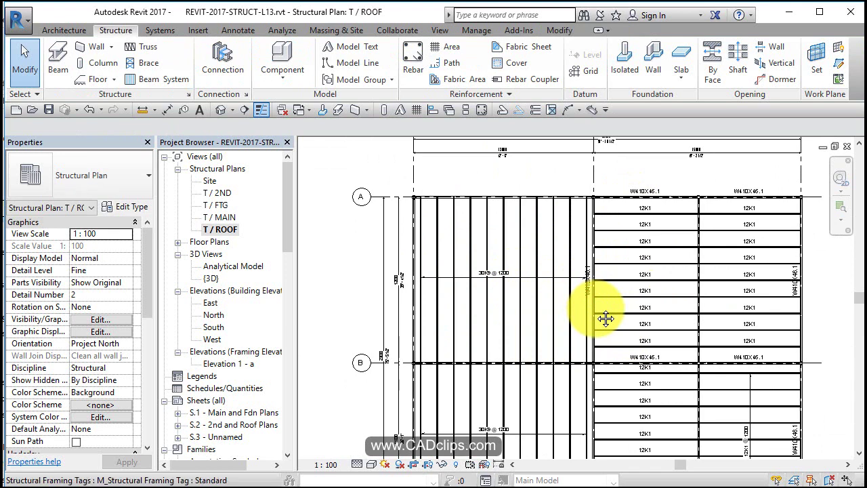
{"action": "middle_click_drag", "start_coordinate": [606, 318], "coordinate": [542, 231]}
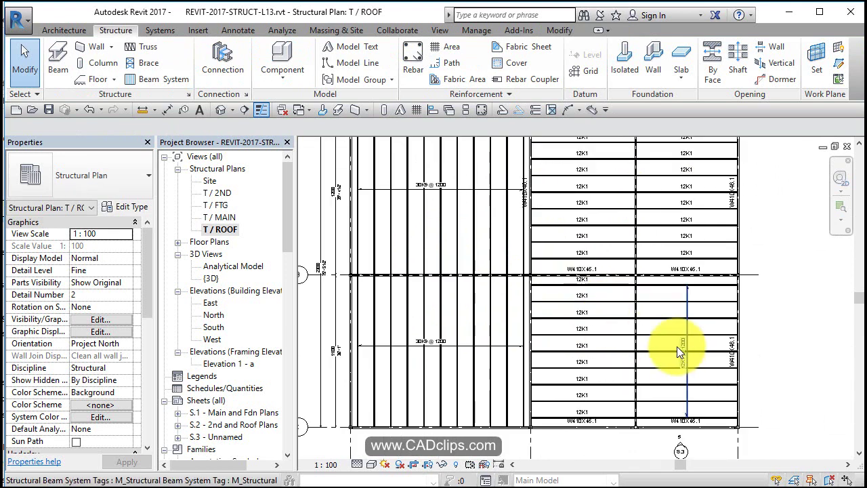
{"action": "left_click", "coordinate": [463, 346]}
{"action": "key", "text": "Escape"}
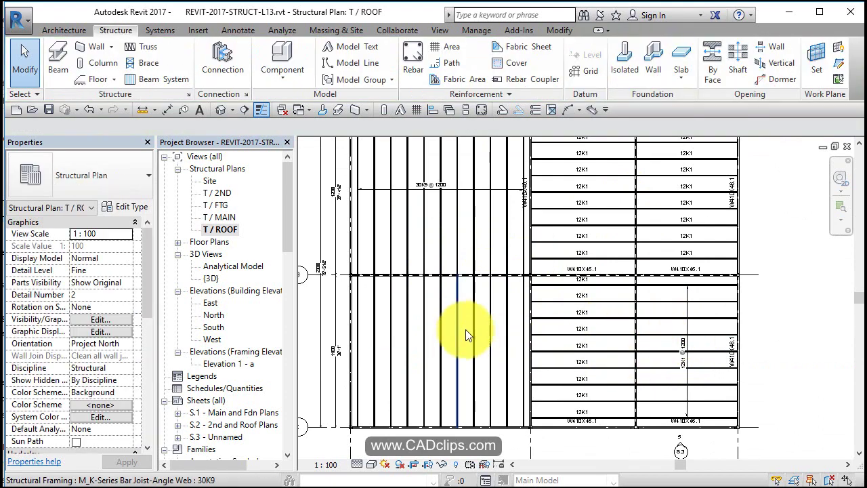
{"action": "left_click", "coordinate": [466, 188]}
{"action": "key", "text": "Delete"}
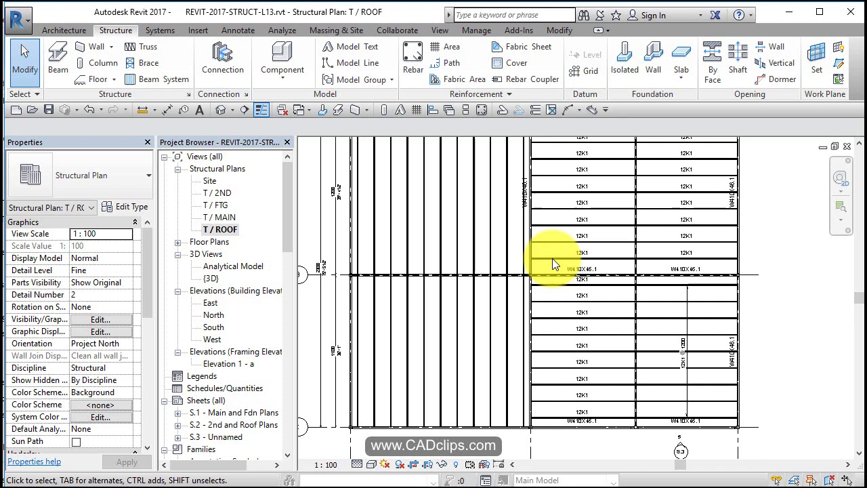
Select the east bay's elements, filter them to Structural Framing Tags and Structural Beam System Tags only, and delete those tags
{"action": "scroll", "coordinate": [600, 368], "scroll_direction": "down", "scroll_amount": 2}
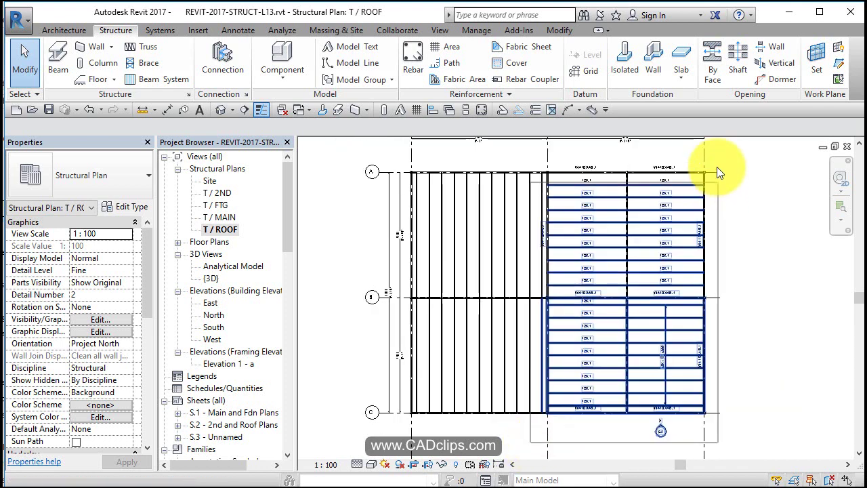
{"action": "left_click_drag", "start_coordinate": [717, 159], "coordinate": [627, 119]}
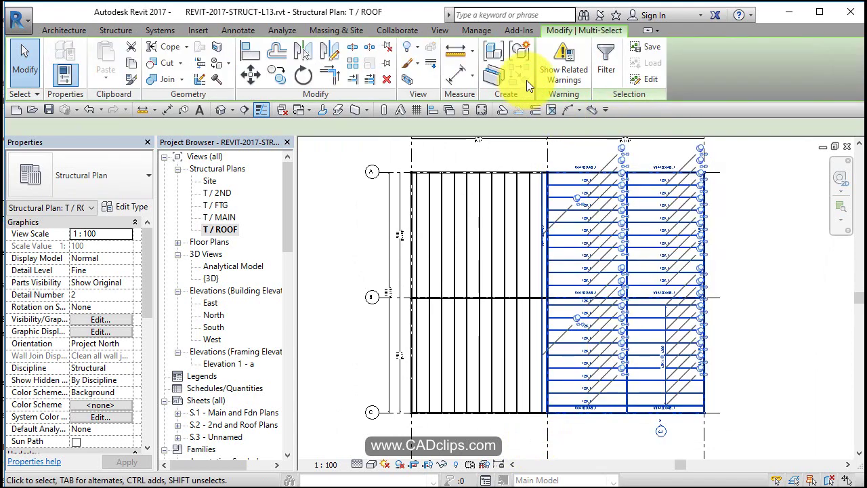
{"action": "left_click", "coordinate": [614, 75]}
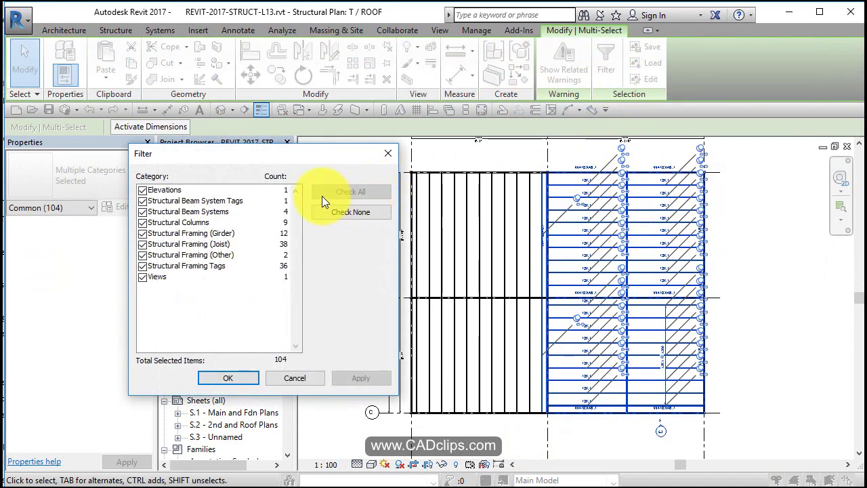
{"action": "left_click", "coordinate": [342, 212]}
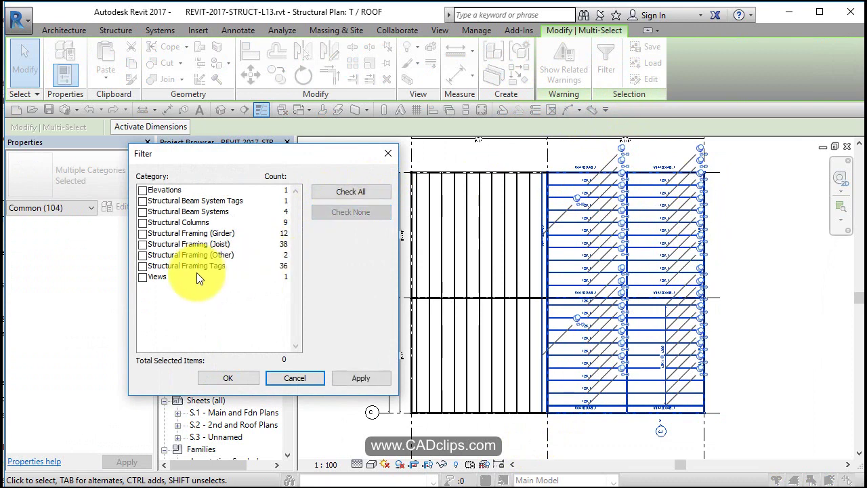
{"action": "left_click", "coordinate": [143, 265]}
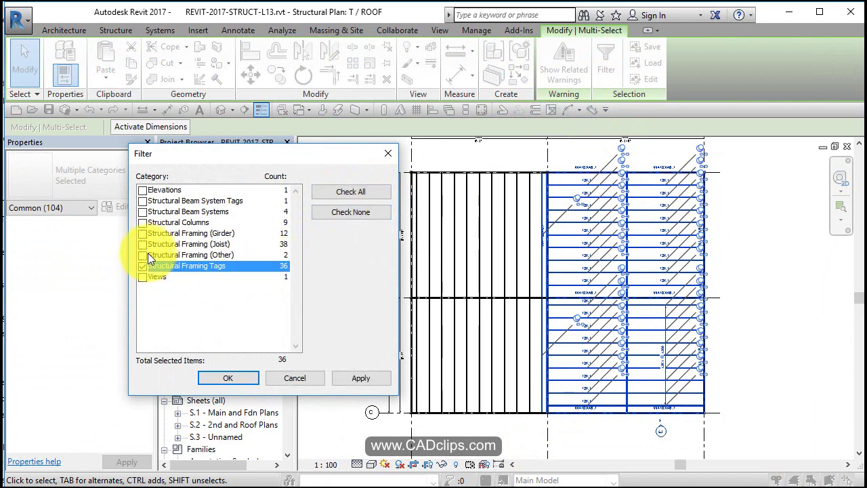
{"action": "left_click", "coordinate": [144, 202]}
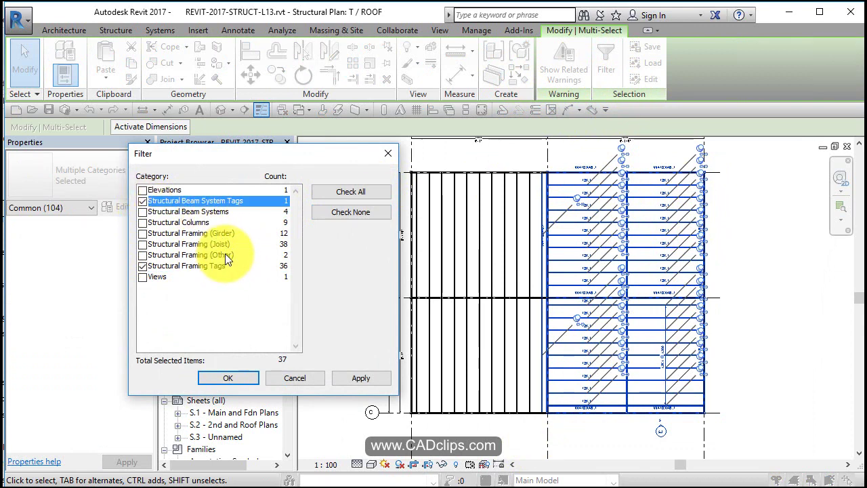
{"action": "left_click", "coordinate": [229, 377]}
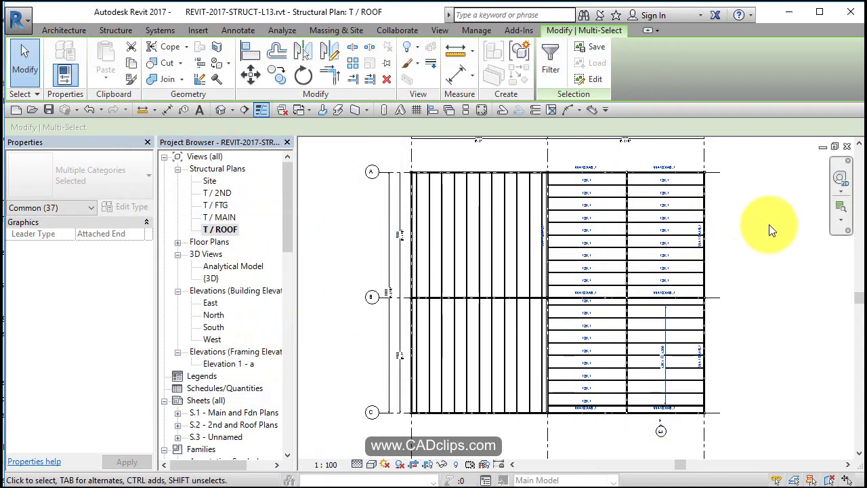
{"action": "key", "text": "Delete"}
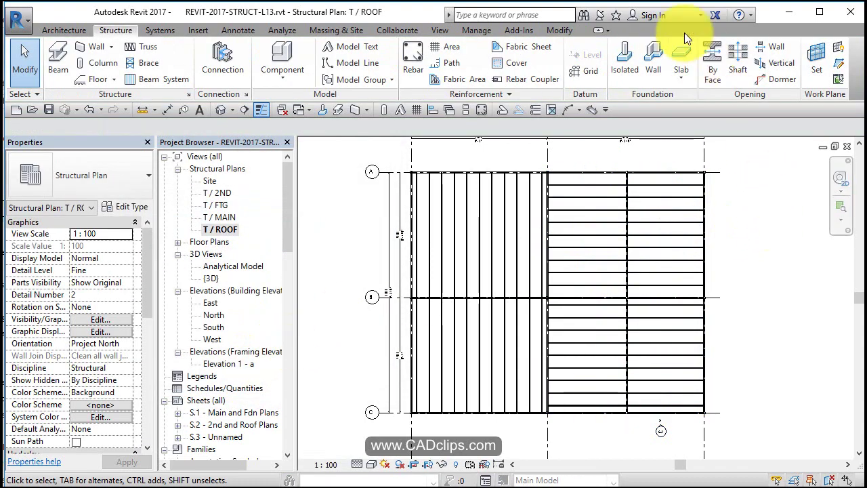
Place beam annotations on all beams in the current plan view, using mid-span framing tags and Beam Elevation (Project) at both ends of sloped beams
{"action": "left_click", "coordinate": [240, 31]}
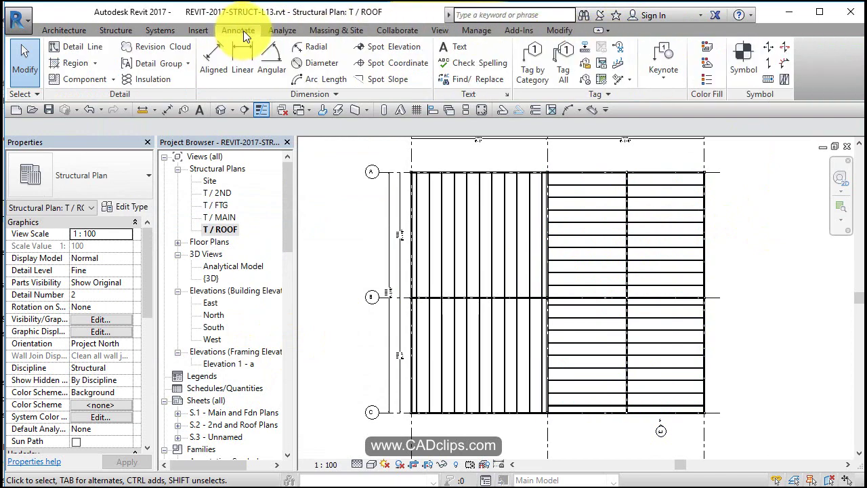
{"action": "left_click", "coordinate": [585, 53]}
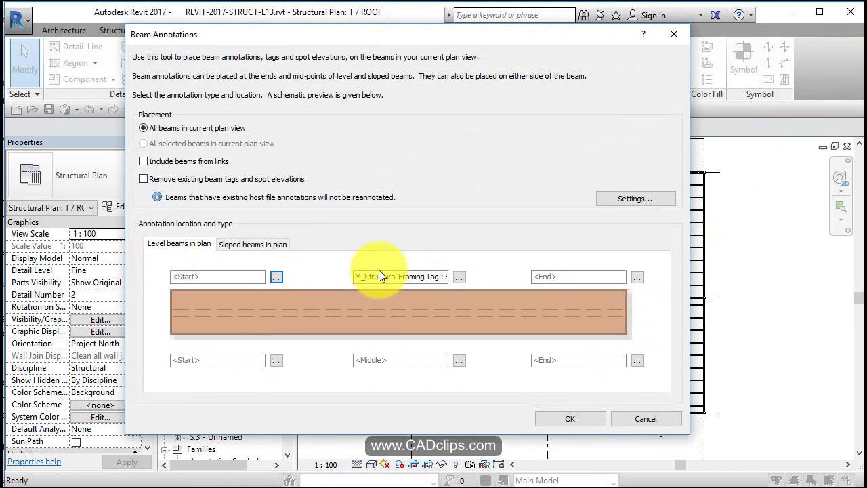
{"action": "left_click", "coordinate": [239, 244]}
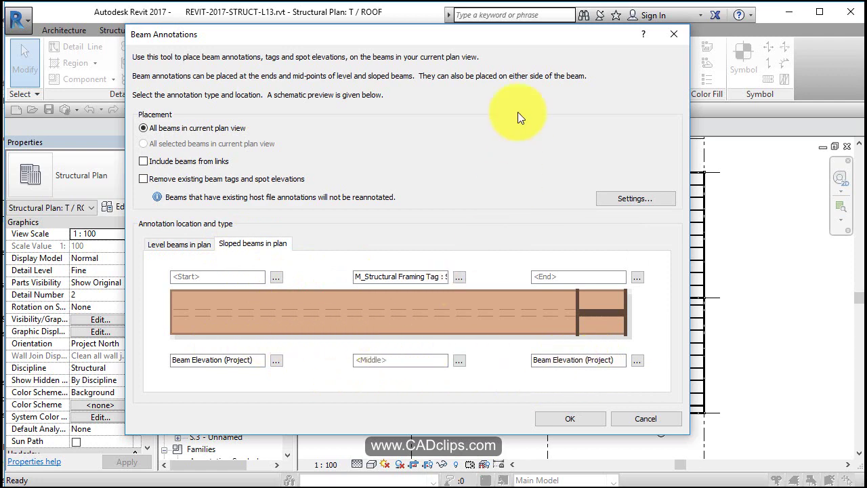
{"action": "mouse_move", "coordinate": [522, 34]}
{"action": "left_mouse_down"}
{"action": "mouse_move", "coordinate": [449, 290]}
{"action": "mouse_move", "coordinate": [457, 151]}
{"action": "mouse_move", "coordinate": [445, 210]}
{"action": "mouse_move", "coordinate": [433, 177]}
{"action": "left_mouse_up"}
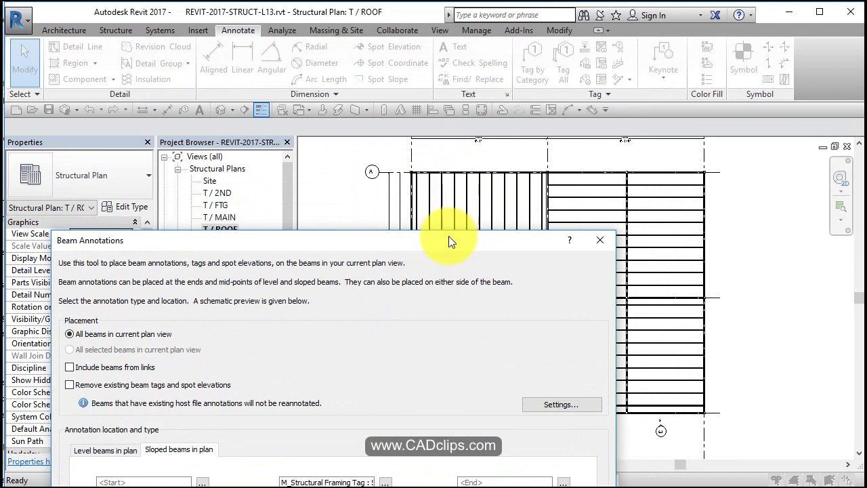
{"action": "mouse_move", "coordinate": [448, 240]}
{"action": "left_mouse_down"}
{"action": "mouse_move", "coordinate": [485, 87]}
{"action": "mouse_move", "coordinate": [514, 63]}
{"action": "left_mouse_up"}
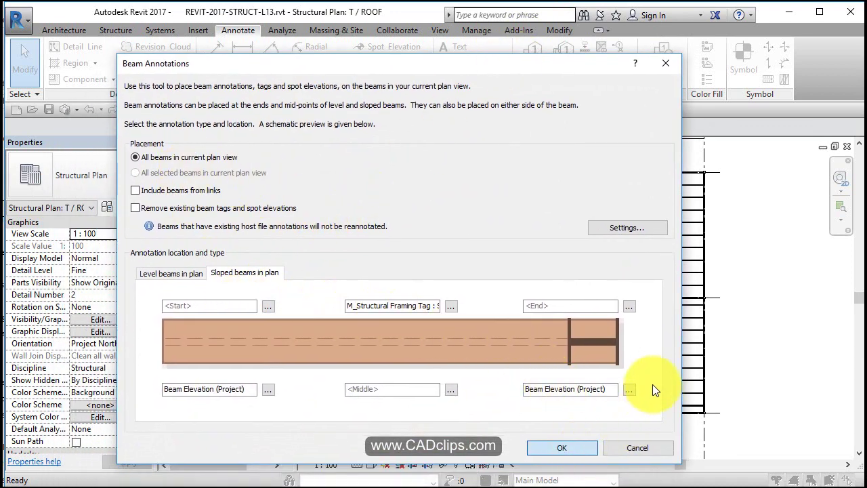
{"action": "key", "text": "Return"}
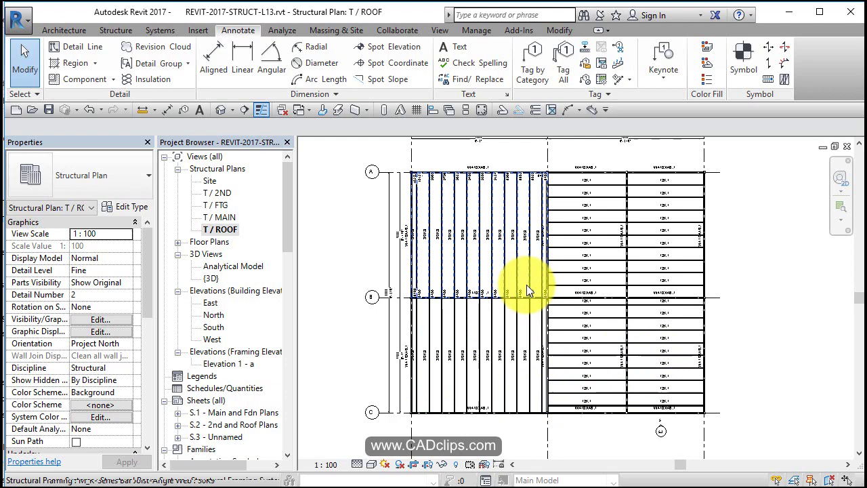
{"action": "scroll", "coordinate": [526, 284], "scroll_direction": "up", "scroll_amount": 3}
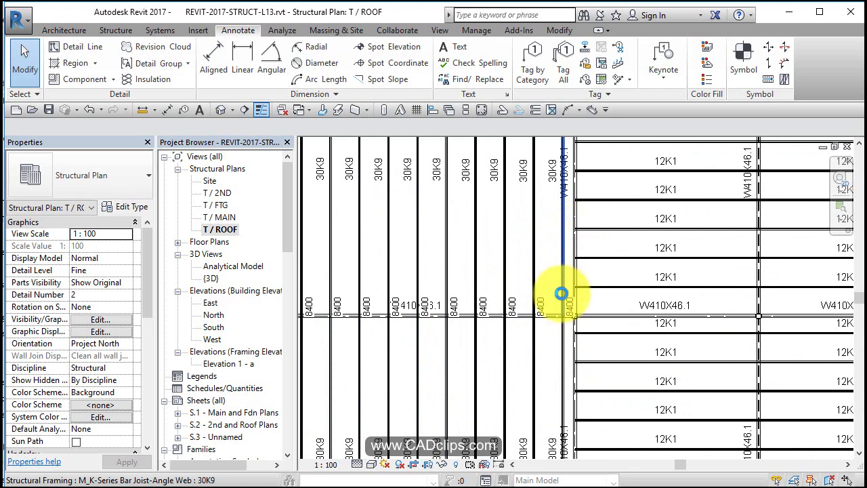
{"action": "middle_click_drag", "start_coordinate": [559, 290], "coordinate": [573, 395]}
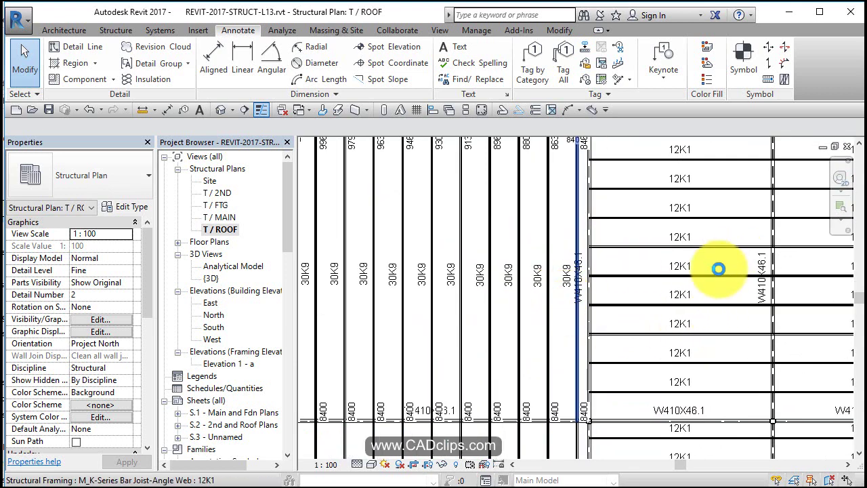
{"action": "middle_click_drag", "start_coordinate": [741, 275], "coordinate": [668, 270]}
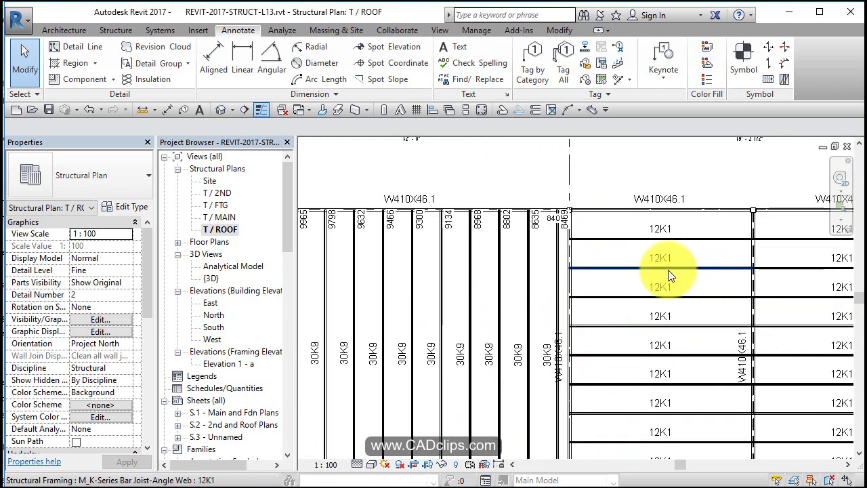
{"action": "scroll", "coordinate": [670, 257], "scroll_direction": "down", "scroll_amount": 2}
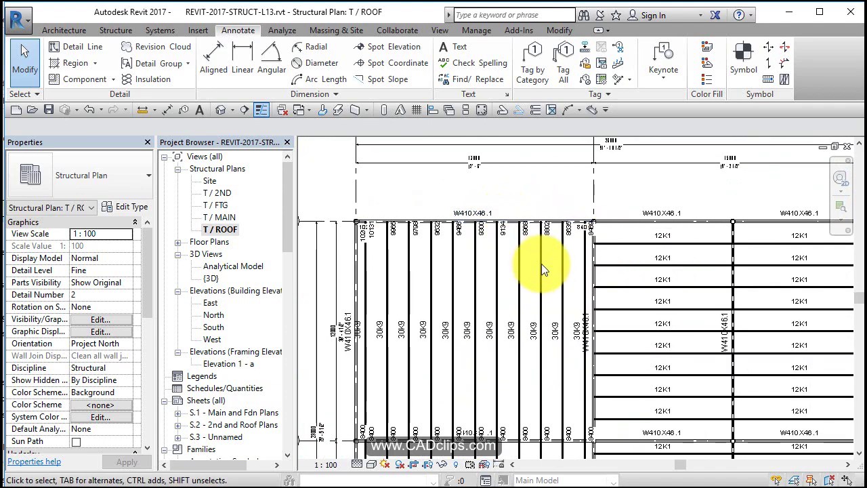
Examine the beam annotations across the whole T / ROOF plan and open the default 3D view of the structure
{"action": "scroll", "coordinate": [544, 264], "scroll_direction": "down", "scroll_amount": 2}
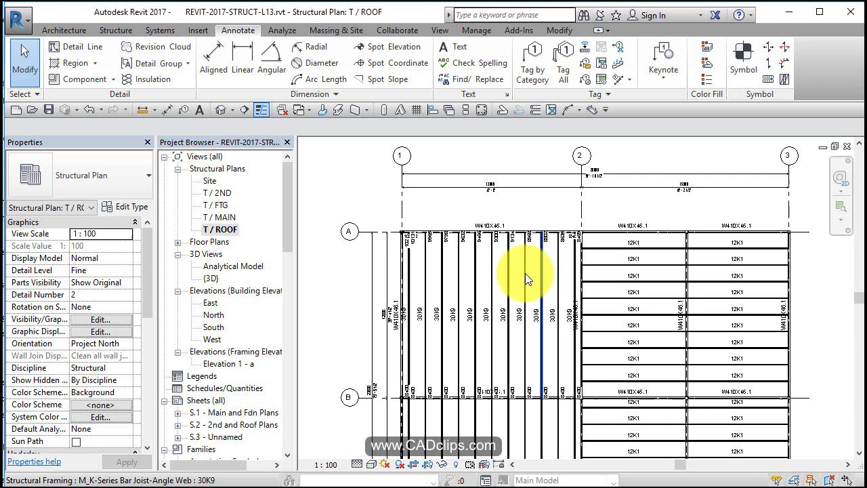
{"action": "scroll", "coordinate": [590, 291], "scroll_direction": "down", "scroll_amount": 1}
{"action": "middle_click_drag", "start_coordinate": [579, 291], "coordinate": [552, 217]}
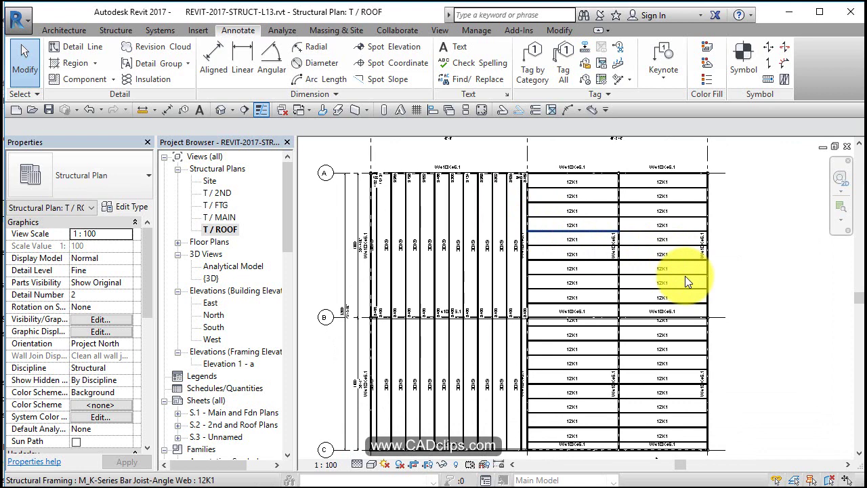
{"action": "scroll", "coordinate": [685, 276], "scroll_direction": "down", "scroll_amount": 1}
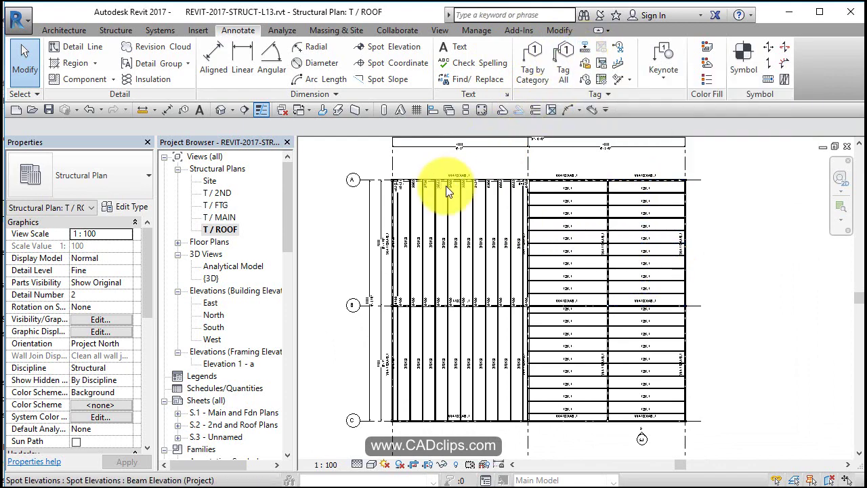
{"action": "left_click", "coordinate": [220, 111]}
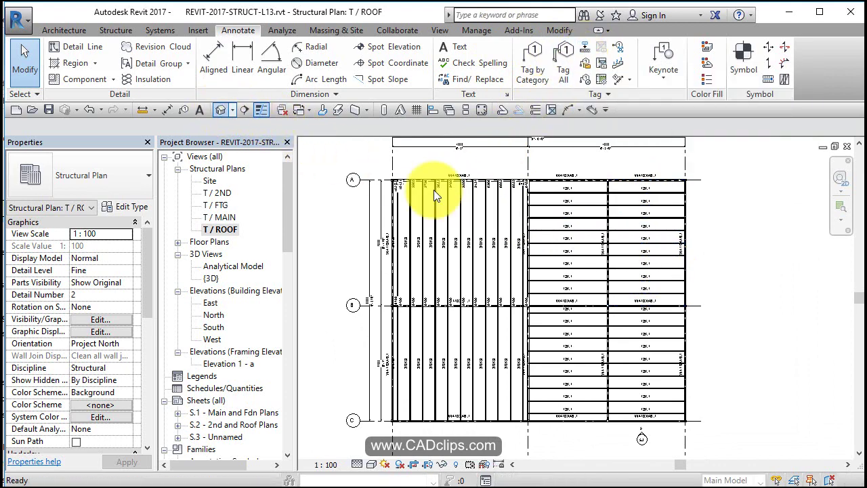
{"action": "middle_click_drag", "start_coordinate": [707, 398], "coordinate": [693, 403]}
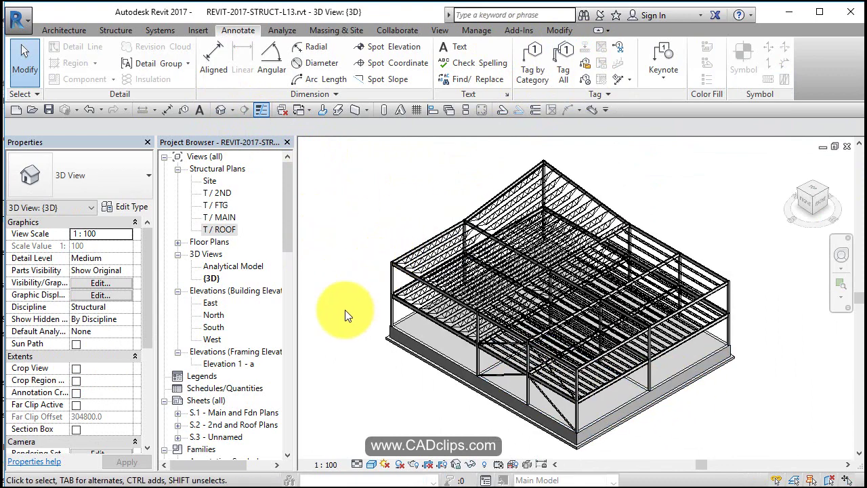
Open sheet S.2 - 2nd and Roof Plans and select both the T / 2ND and T / ROOF viewports
{"action": "double_click", "coordinate": [225, 415]}
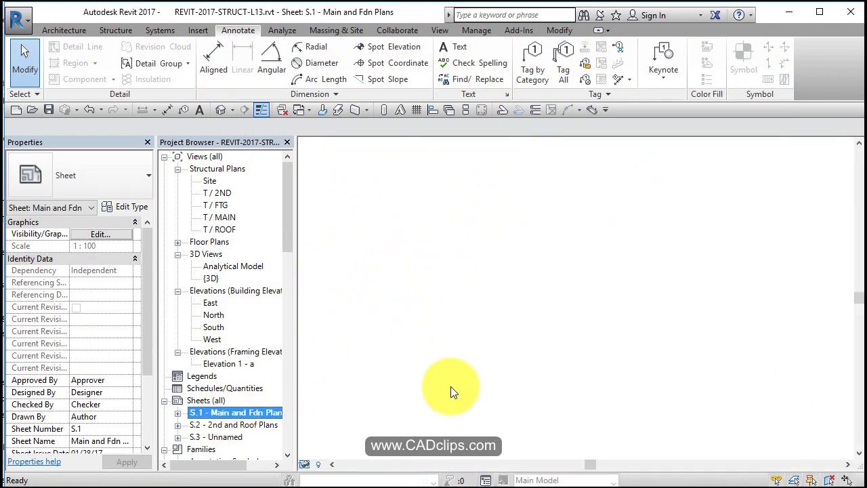
{"action": "left_click", "coordinate": [253, 427]}
{"action": "double_click", "coordinate": [252, 427]}
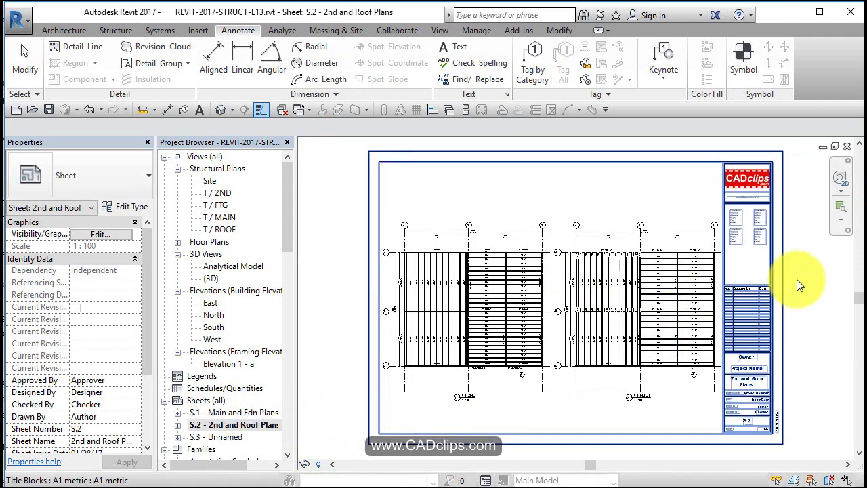
{"action": "left_click", "coordinate": [518, 288]}
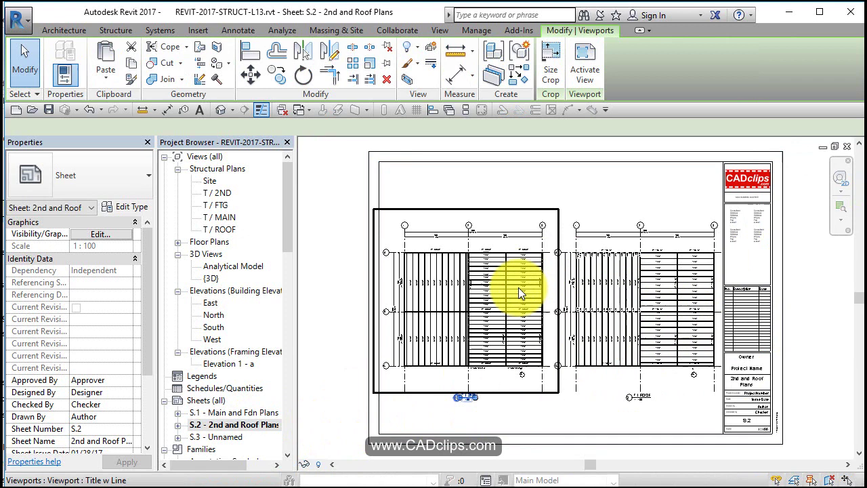
{"action": "left_click", "coordinate": [659, 273], "text": "ctrl"}
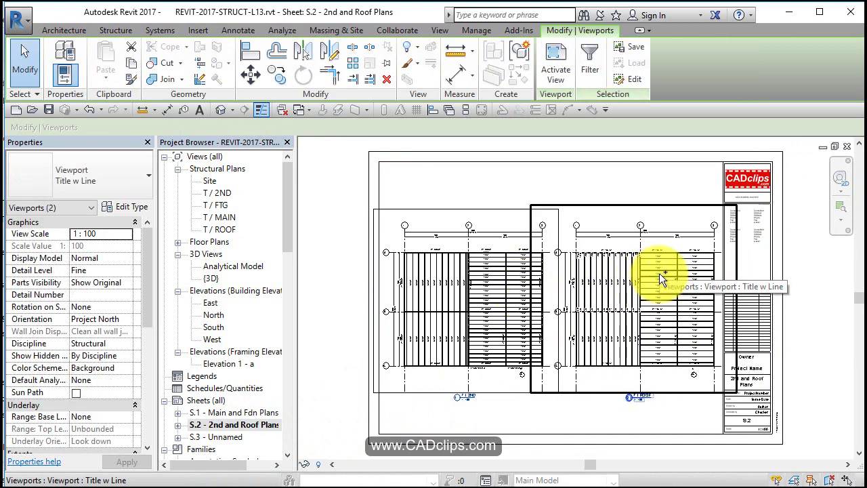